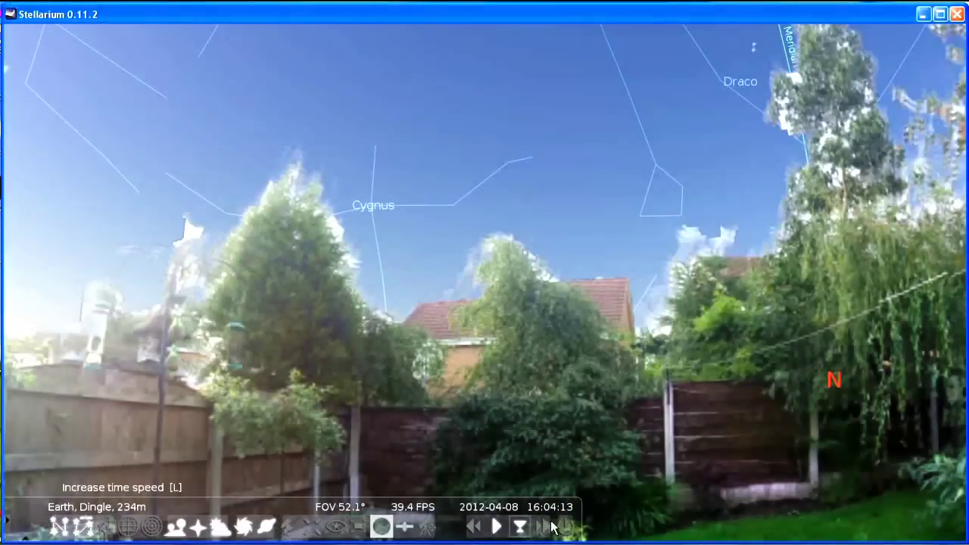
Fast-forward the clock to night at 22:38, then pan the sky toward Perseus and Cassiopeia
click(544, 527)
click(544, 527)
click(544, 527)
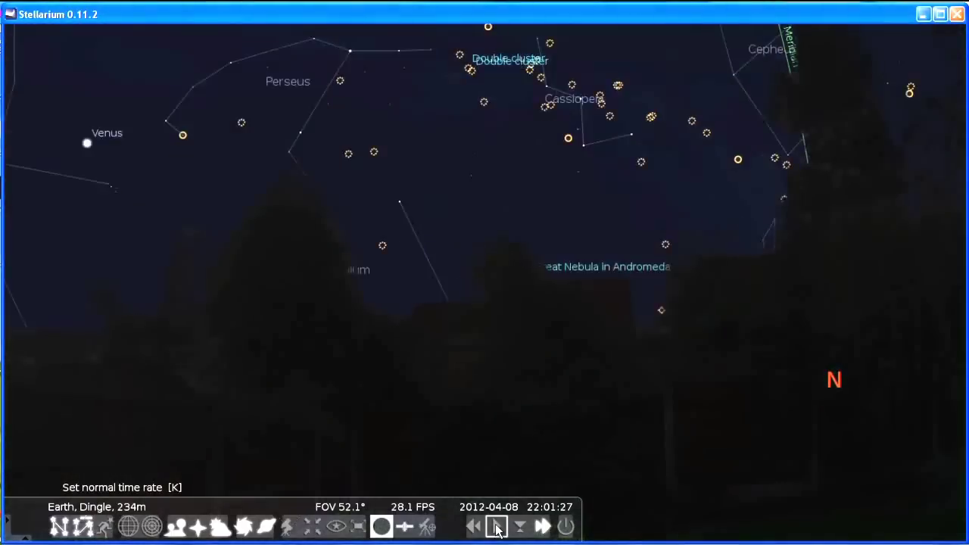
click(496, 528)
drag(602, 164, 590, 398)
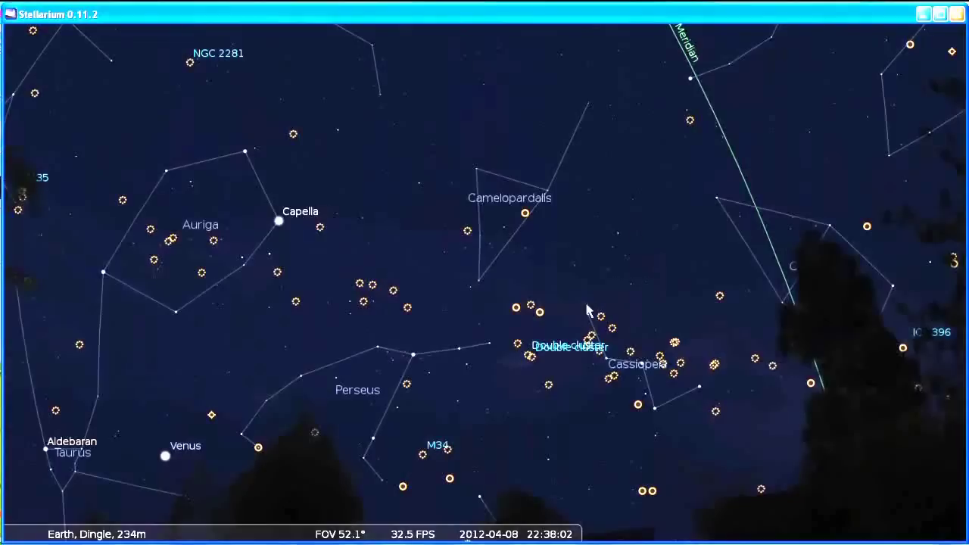
mouse_move(11, 378)
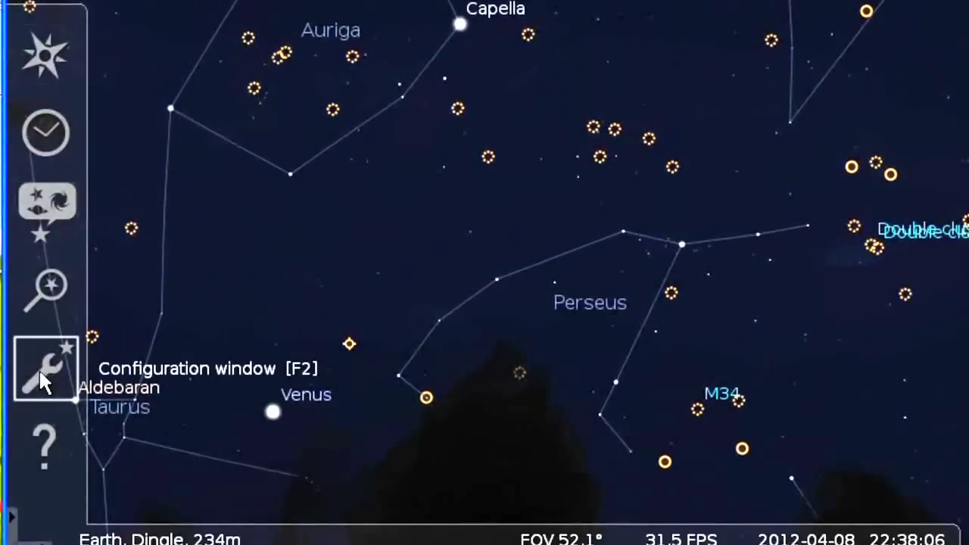
Open Configuration and show the Oculars plugin's details on the Plugins tab
click(42, 368)
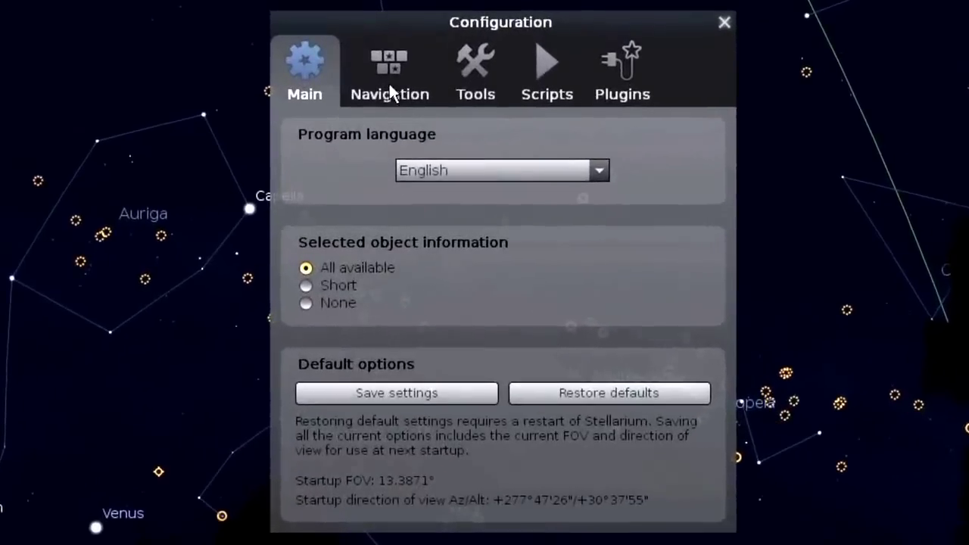
click(619, 75)
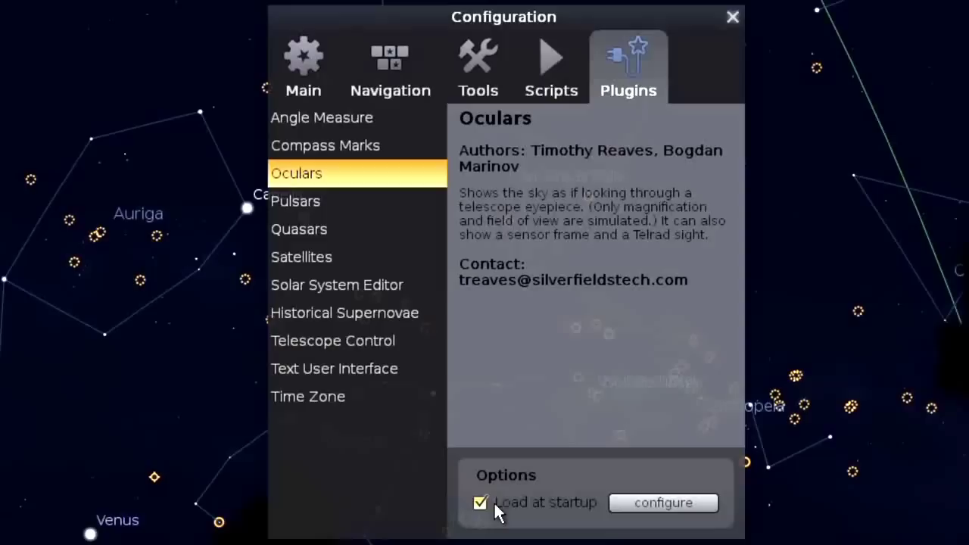
Open the Oculars plugin's settings dialog at its General tab
click(660, 504)
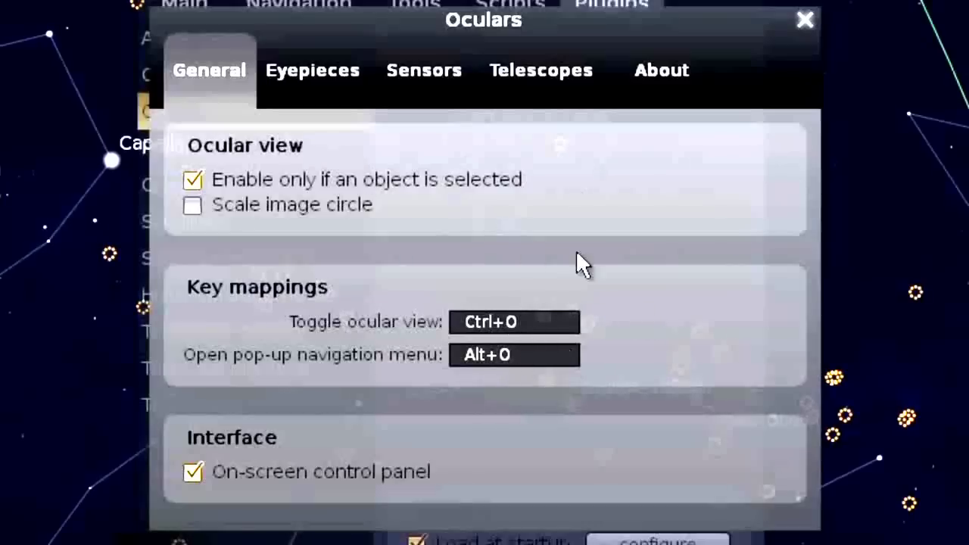
Add two My Ocular eyepiece entries, then inspect the nagler 8mm eyepiece
click(318, 70)
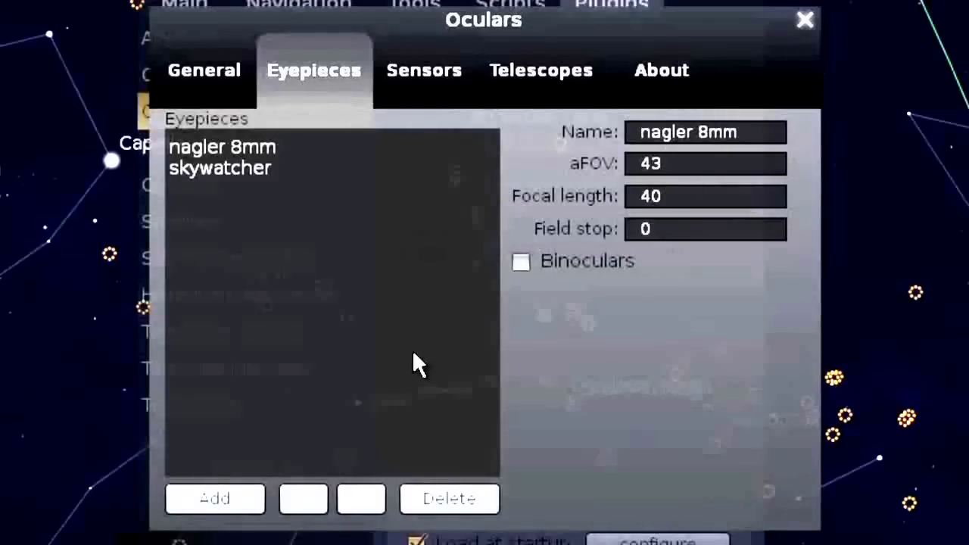
click(214, 504)
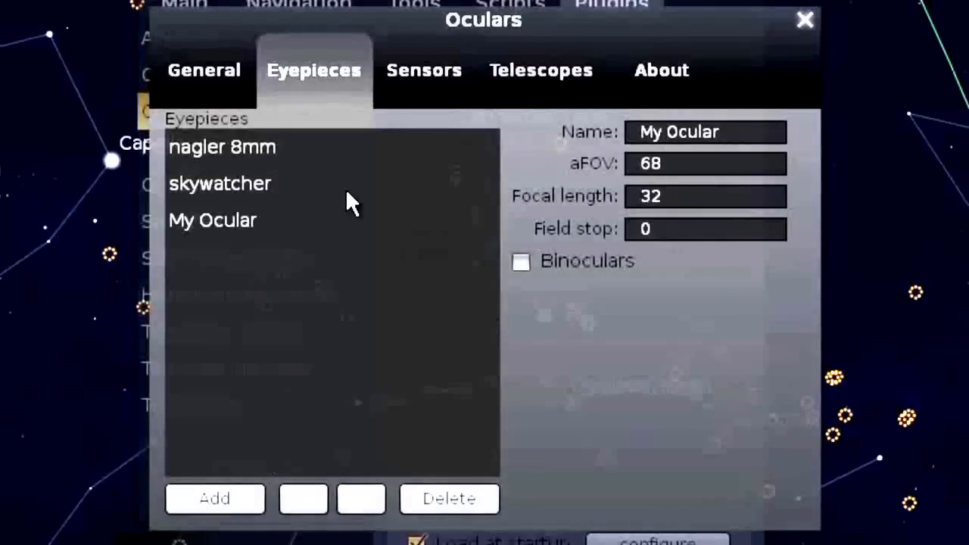
click(212, 497)
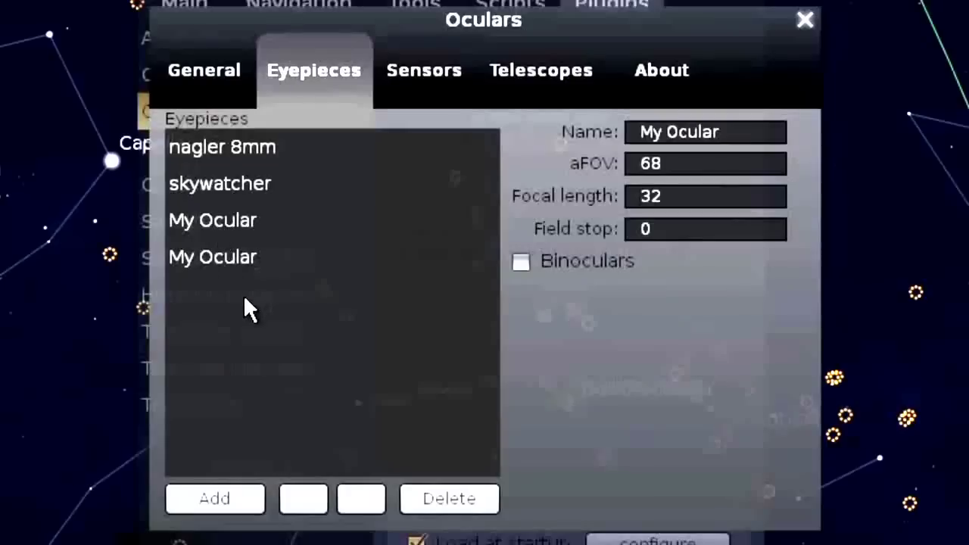
drag(735, 131, 606, 132)
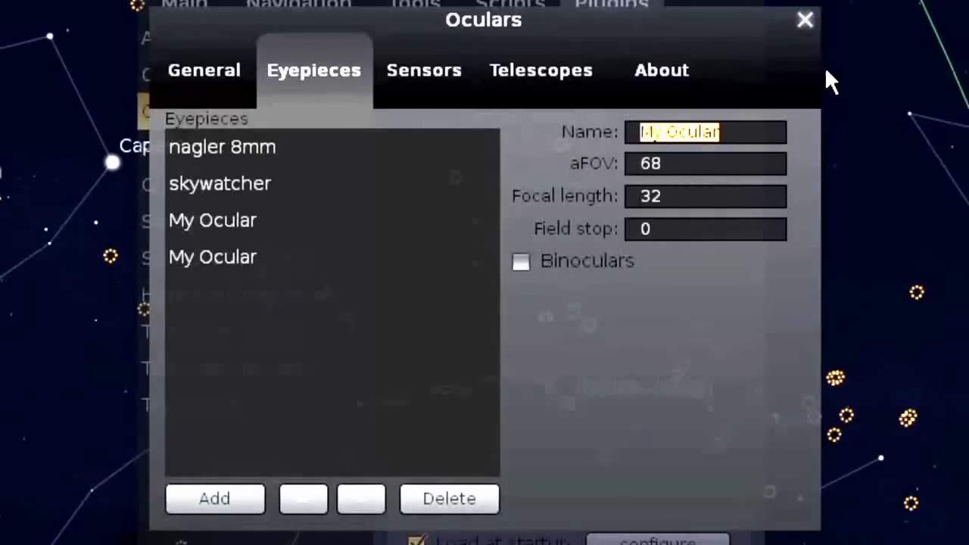
click(225, 155)
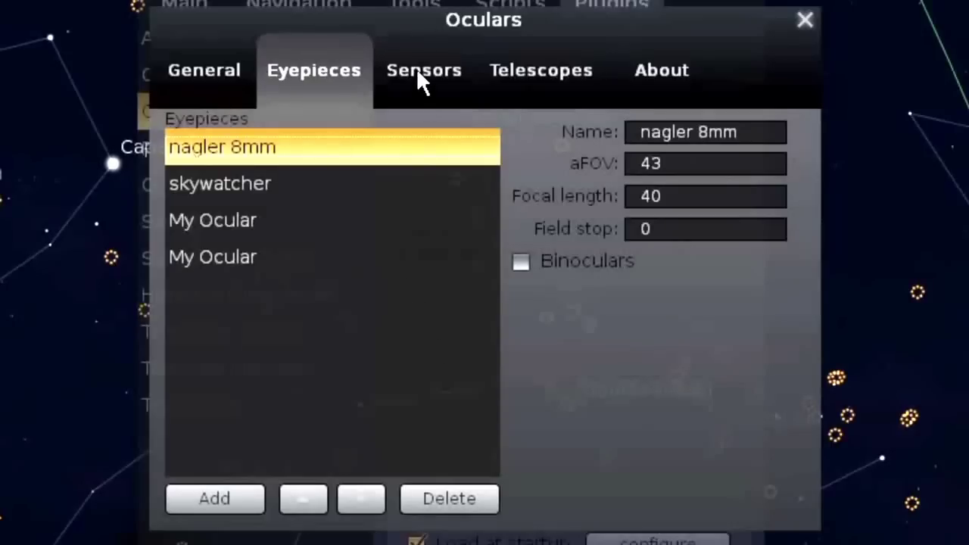
Add a trial My Telescope entry on the Telescopes tab, then delete it
click(546, 83)
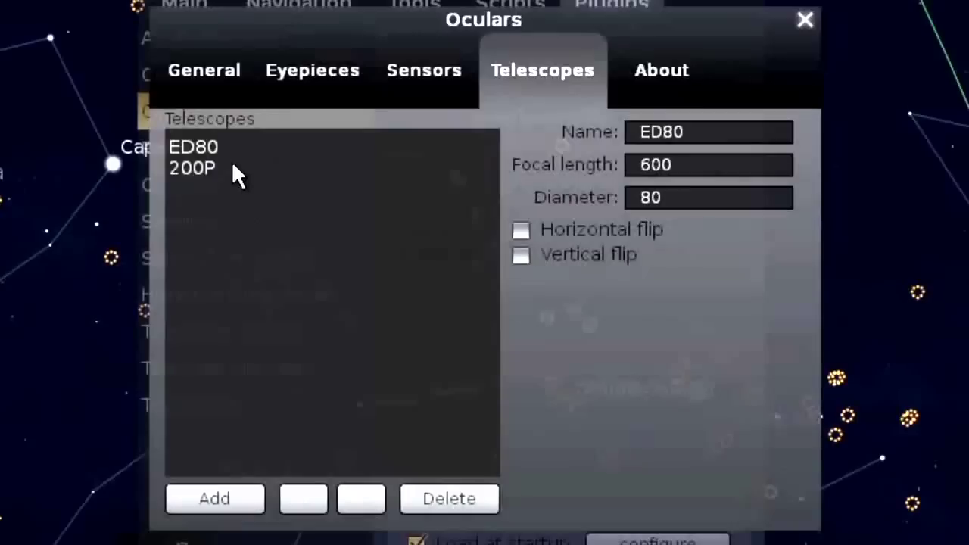
click(217, 501)
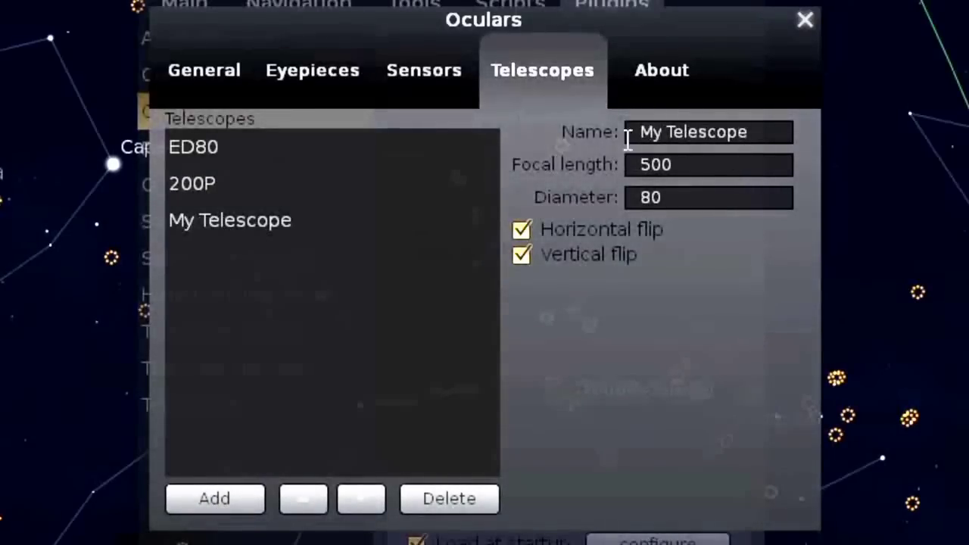
click(233, 219)
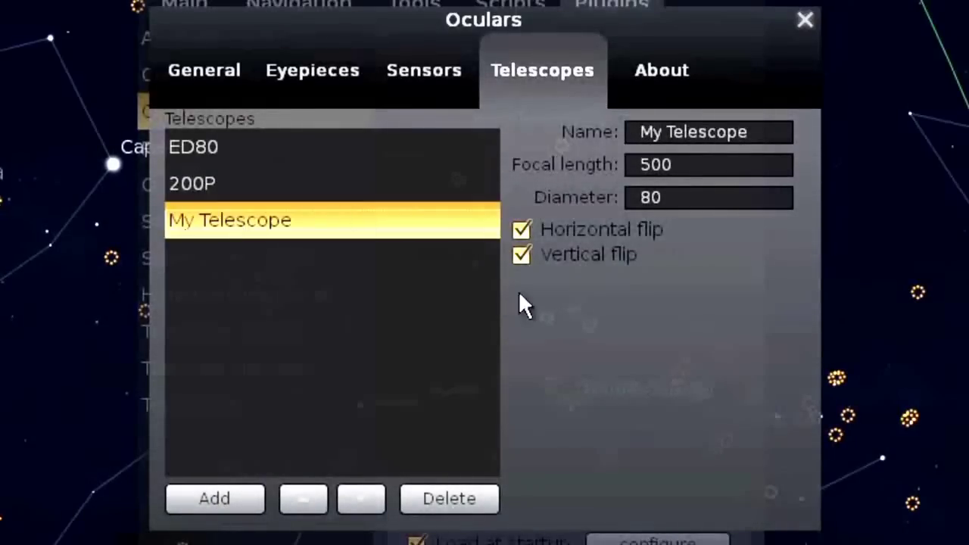
click(453, 498)
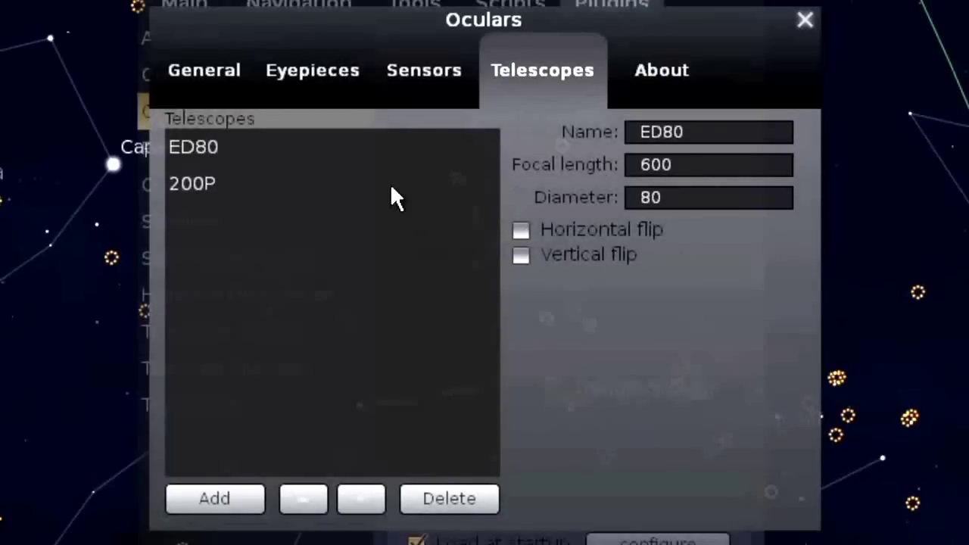
Compare the 200P and ED80 (600 mm focal length, 80 mm diameter) telescope settings
click(215, 198)
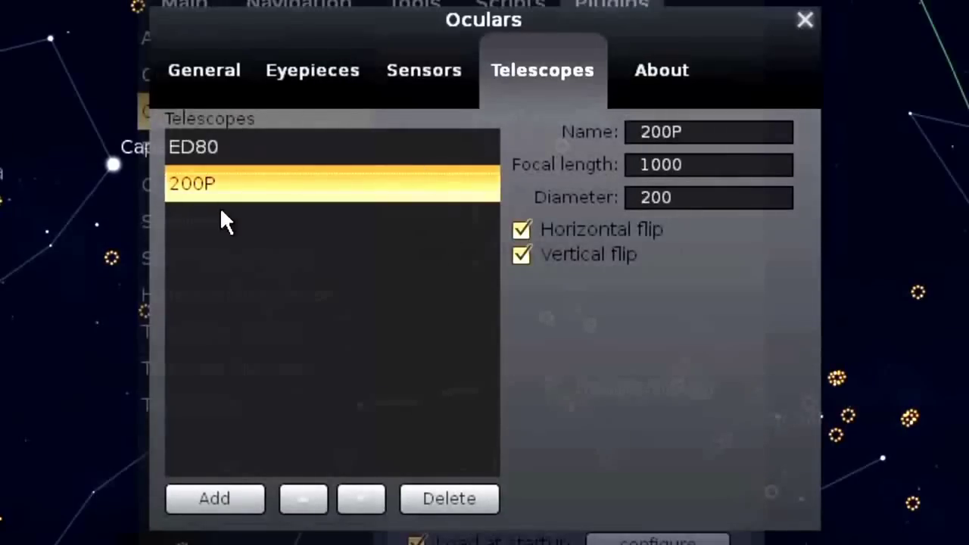
click(203, 145)
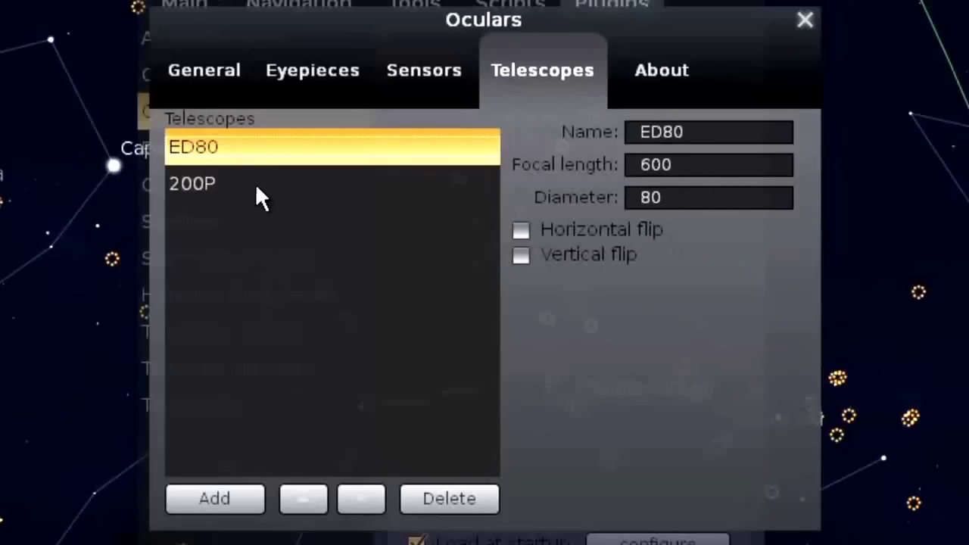
click(203, 184)
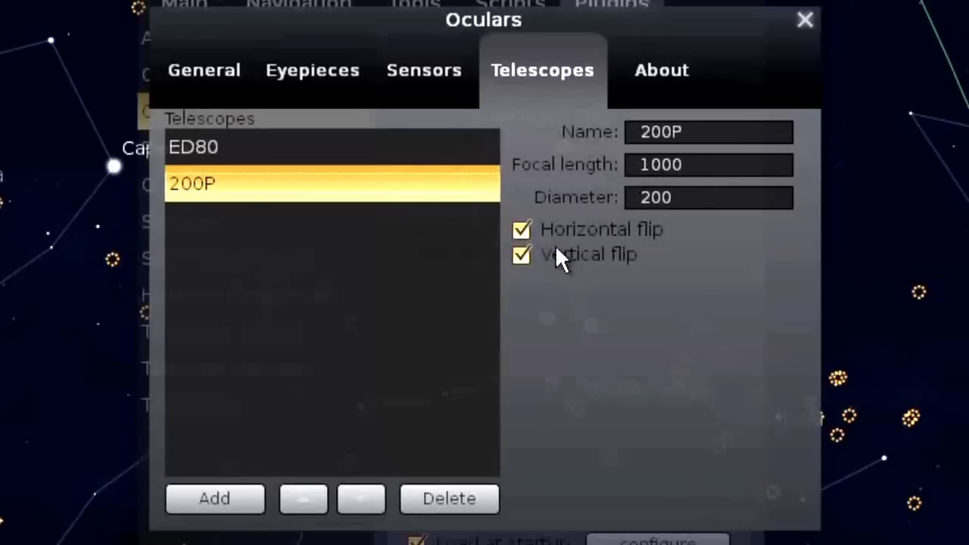
click(184, 146)
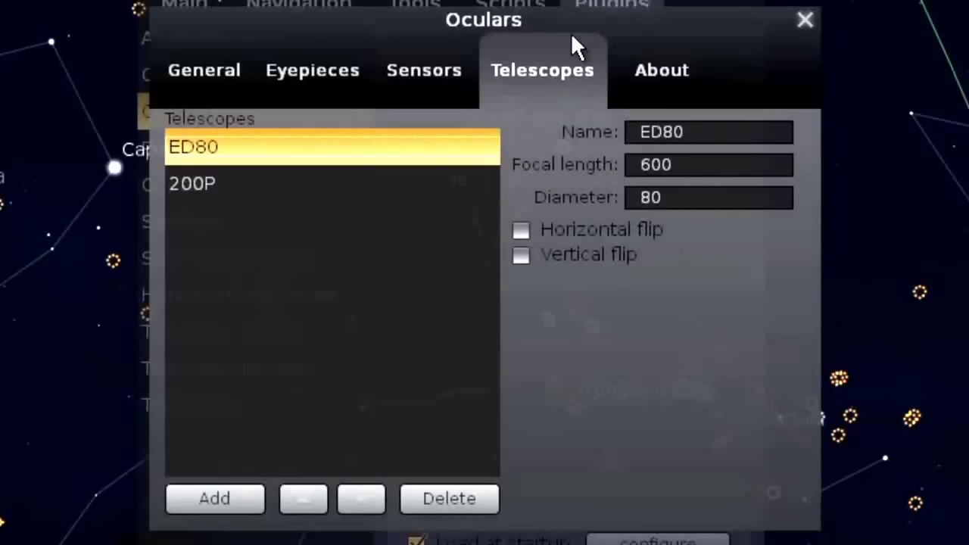
Review the SPC900 and QHY8L sensors, QHY8L being 3000×2000 pixels on a 23.4×15.6 mm chip
click(421, 76)
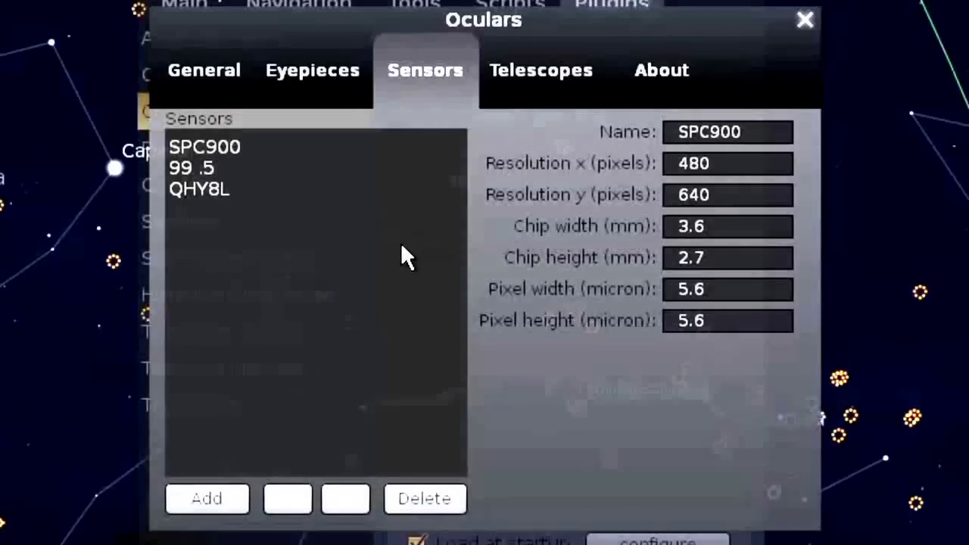
click(210, 149)
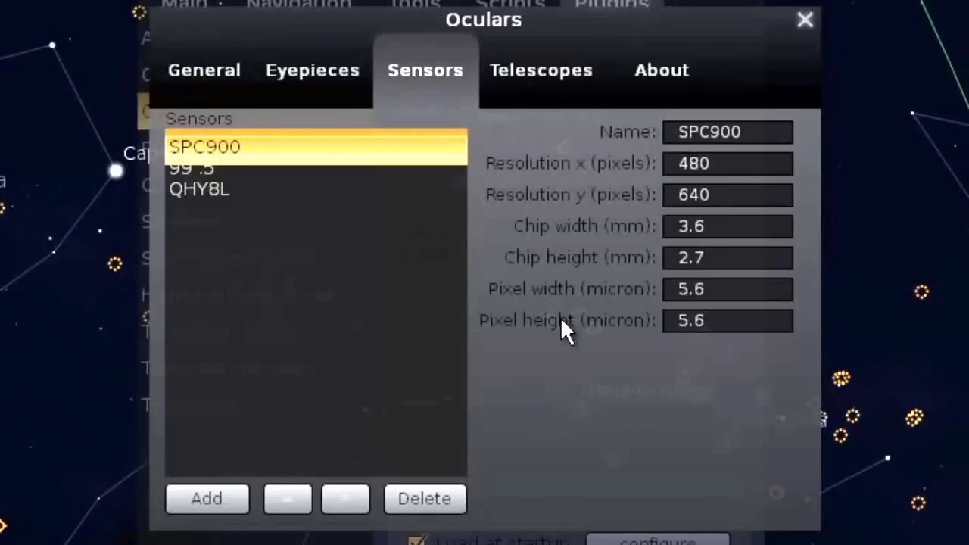
click(196, 189)
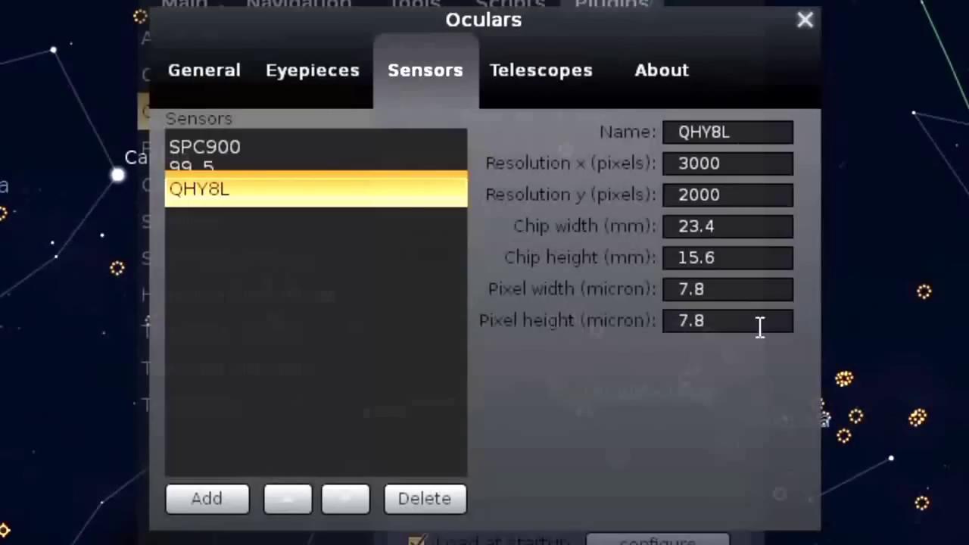
Close Oculars and save the current 52.1162° view direction as the startup default
click(805, 20)
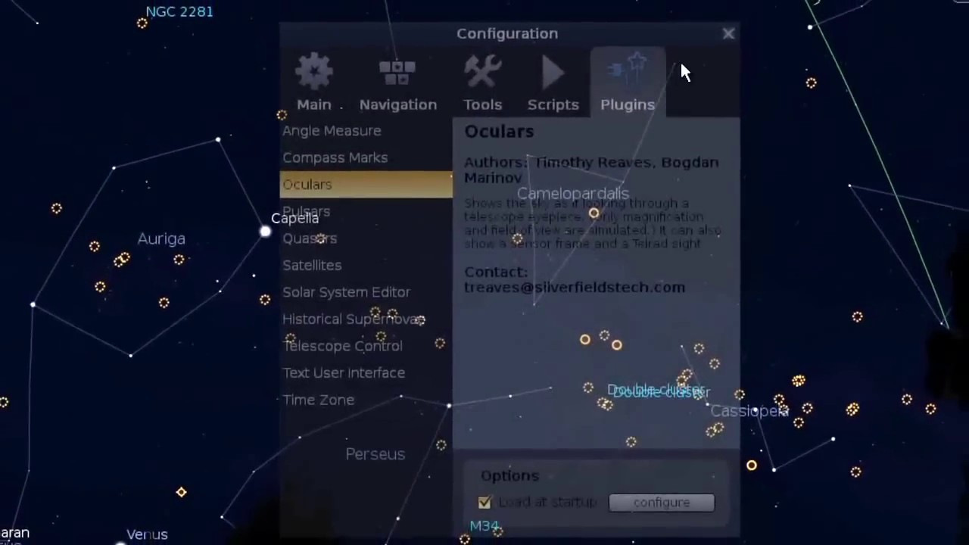
click(703, 37)
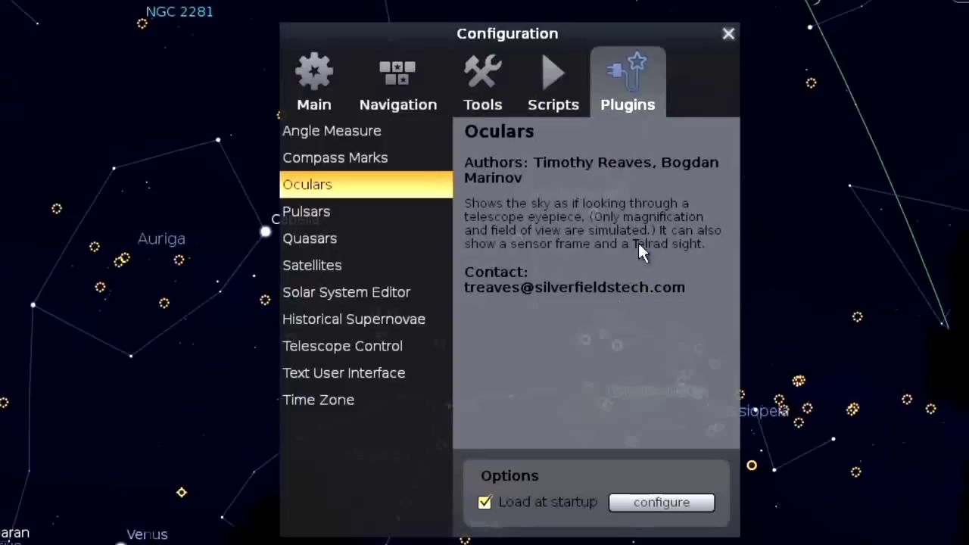
click(311, 72)
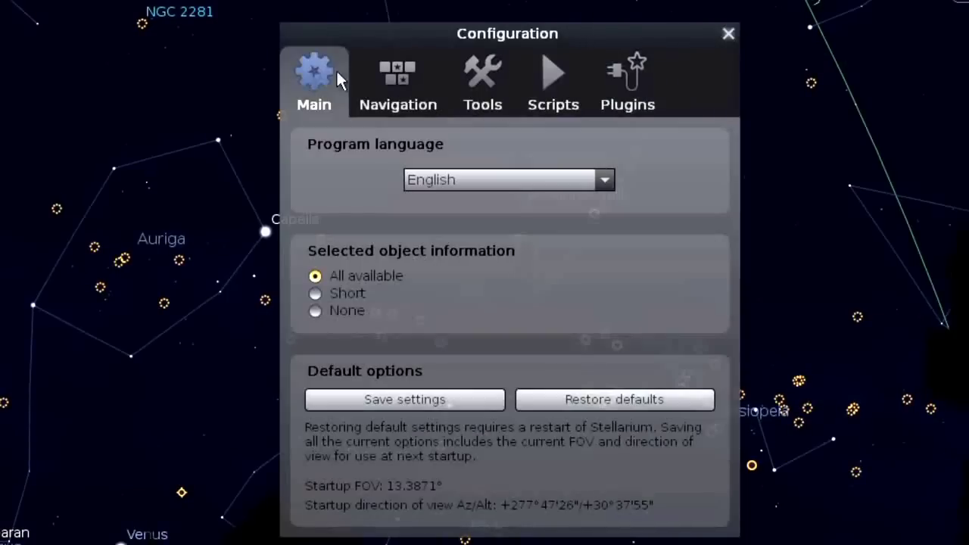
click(420, 401)
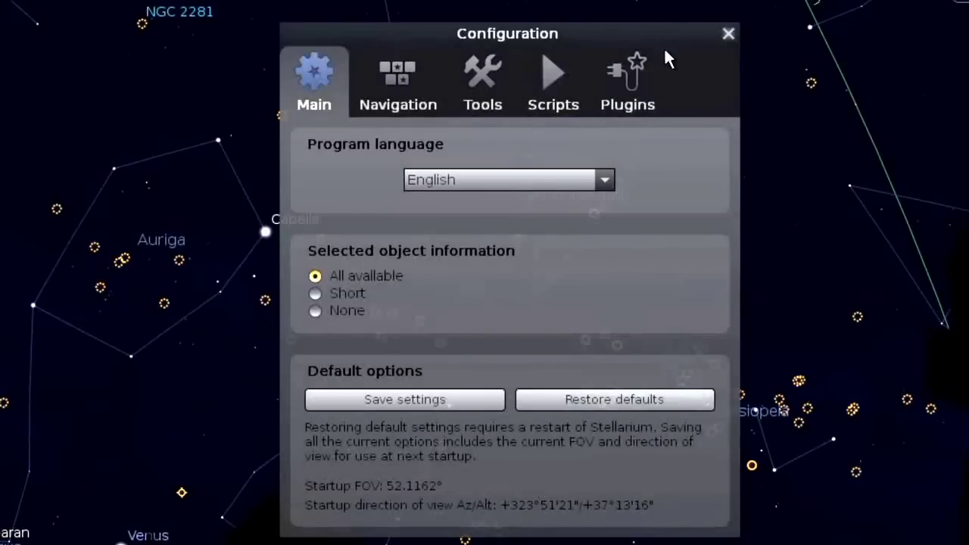
click(728, 35)
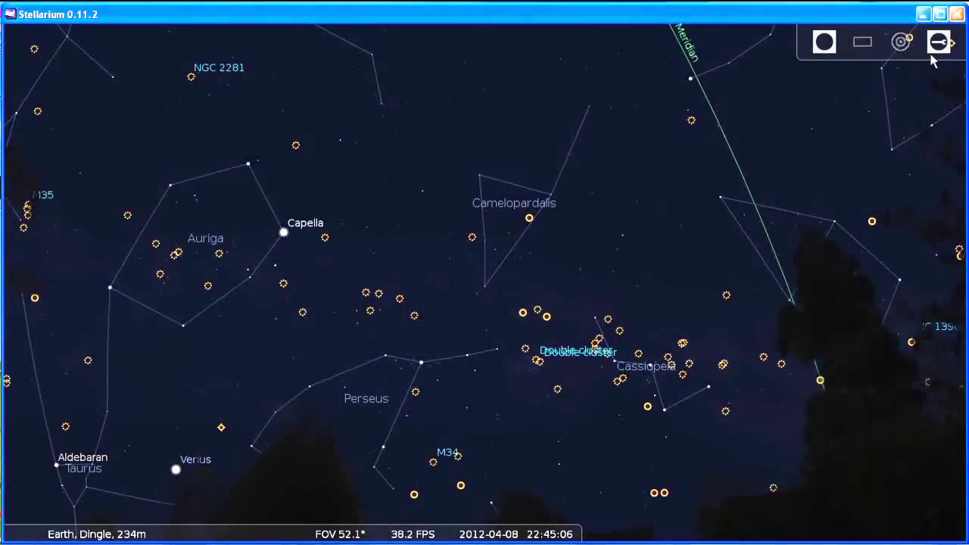
click(939, 45)
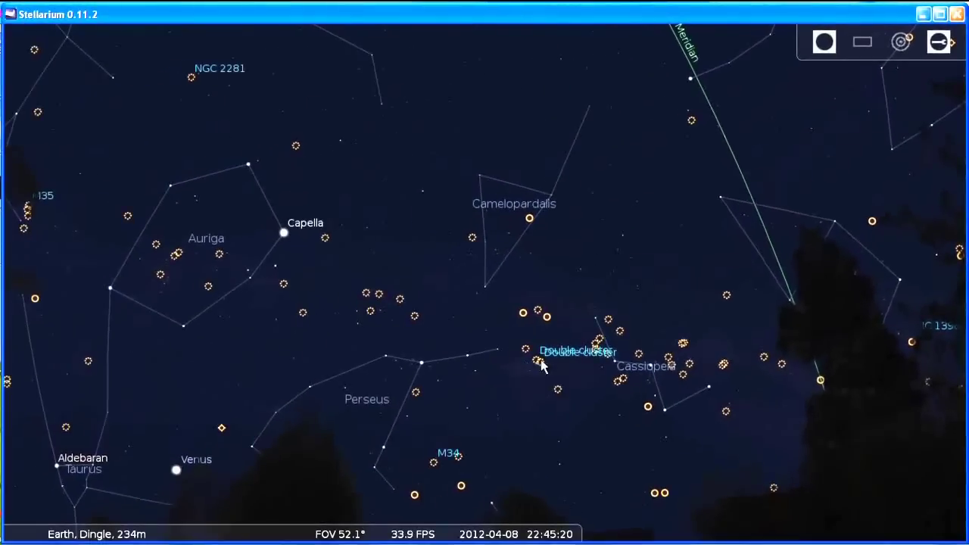
Select the Double Cluster (NGC 884), zoom to a 2.16° field, and open the Oculars popup
drag(445, 389, 407, 288)
drag(349, 267, 391, 290)
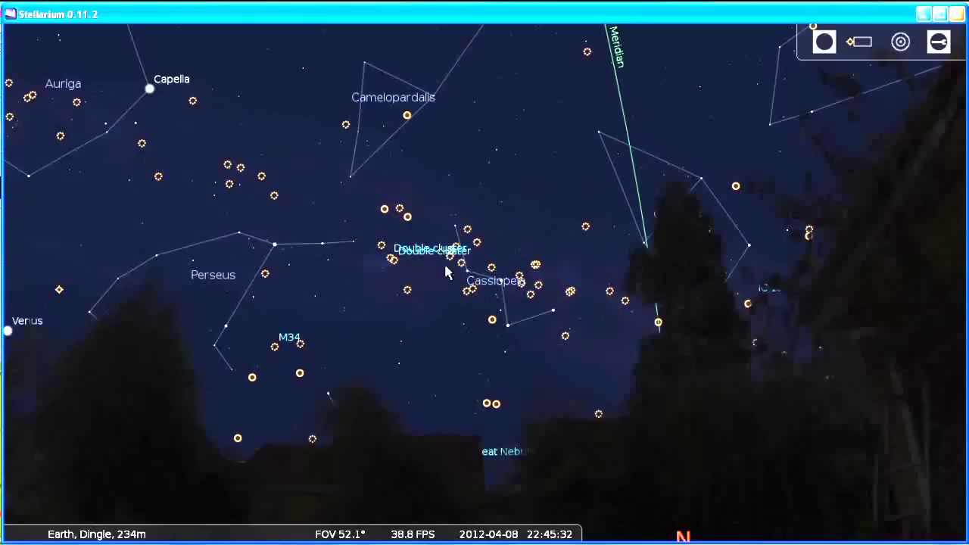
click(392, 259)
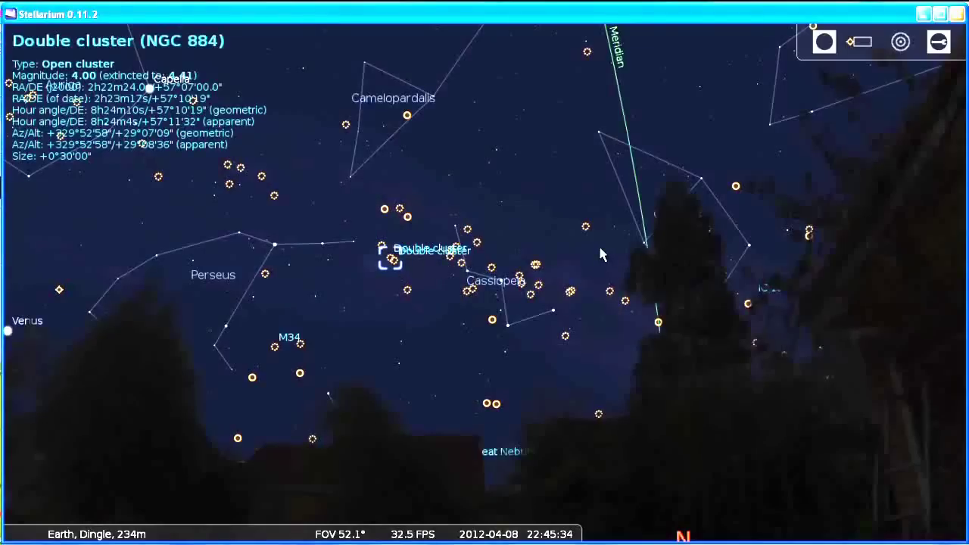
key(slash)
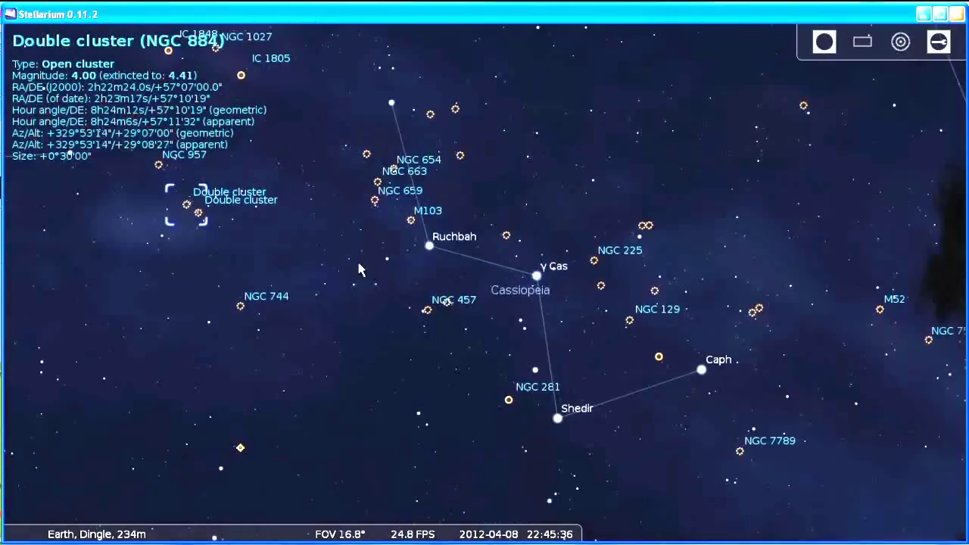
key(slash)
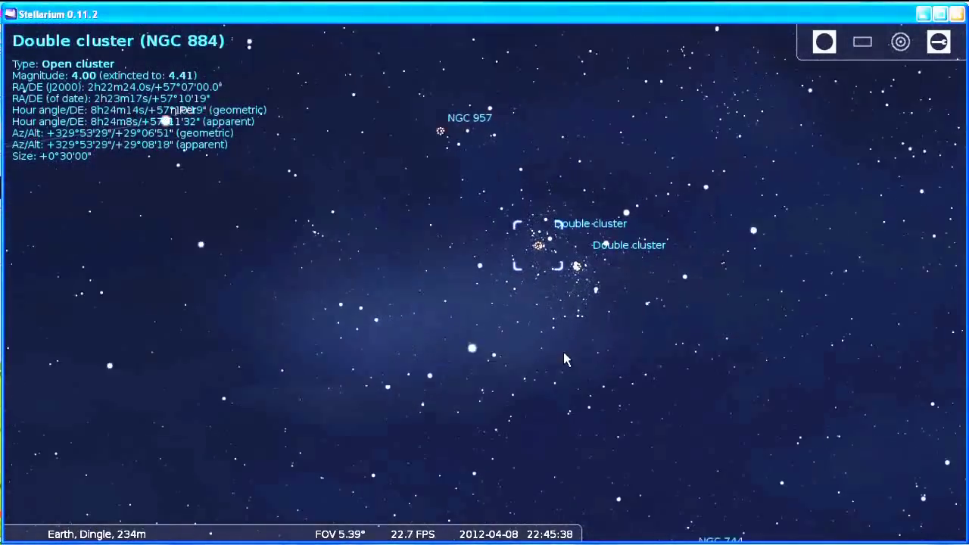
key(slash)
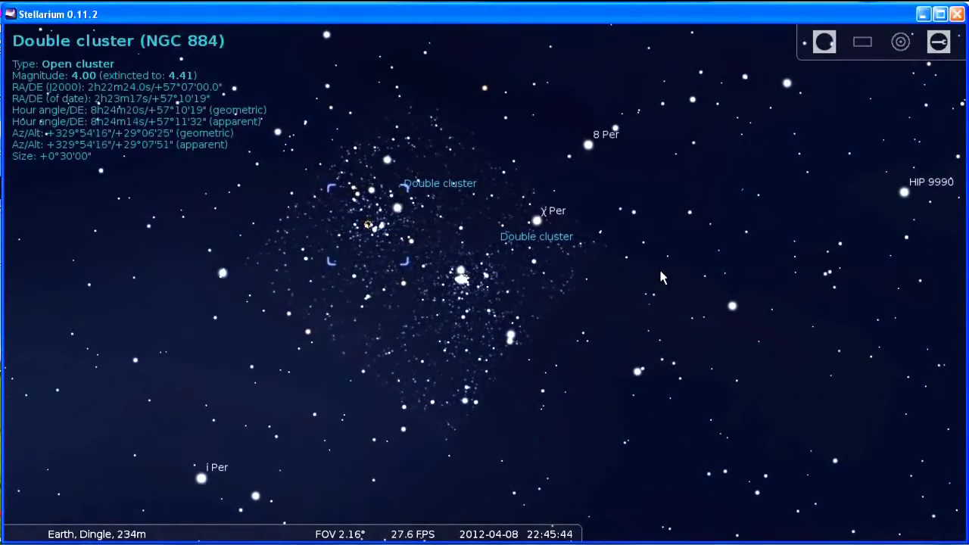
key(alt+o)
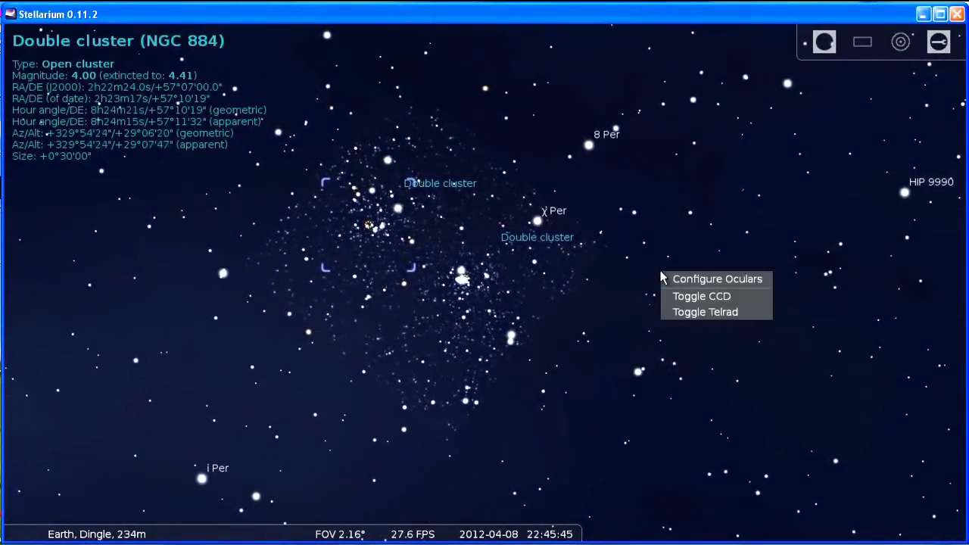
Check the Oculars settings, then view the cluster through the nagler 8mm on ED80 at 15×
click(727, 279)
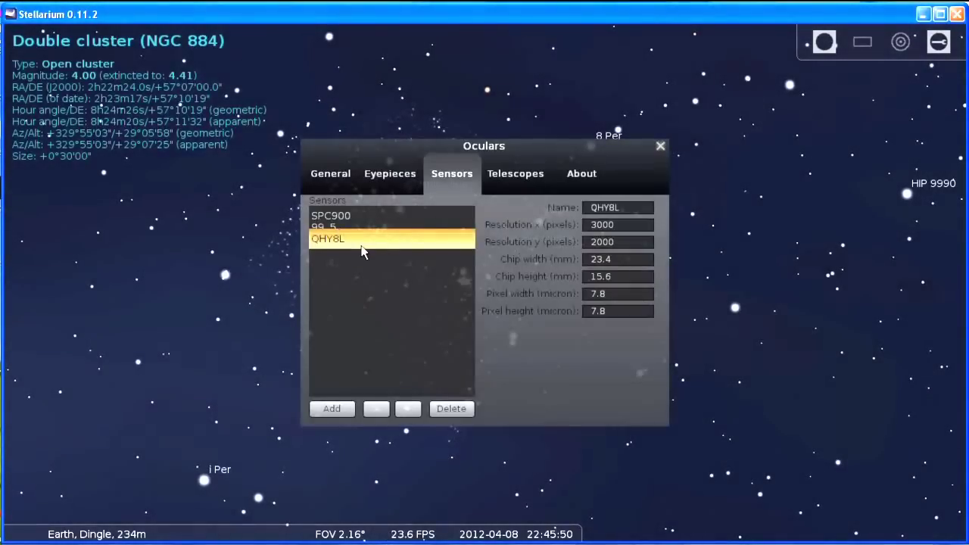
click(342, 180)
click(387, 175)
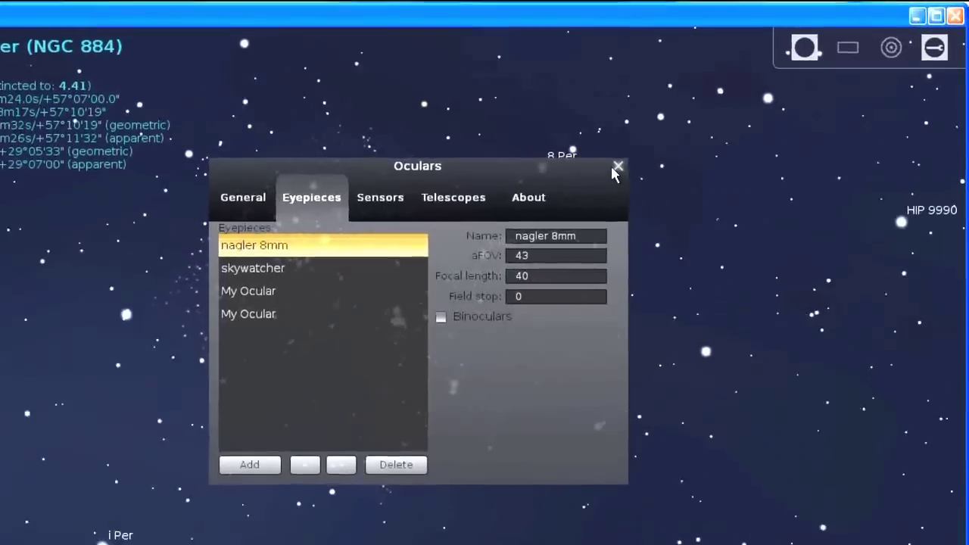
click(659, 146)
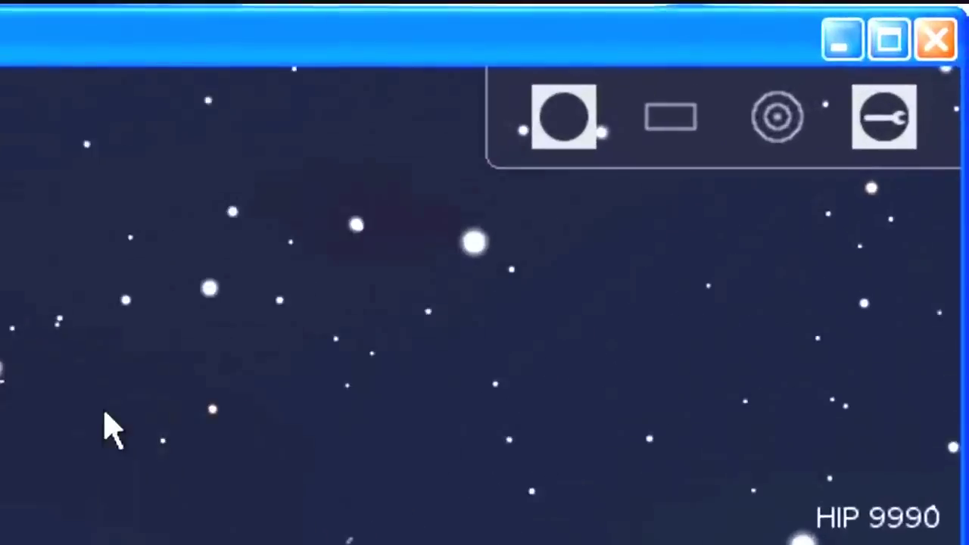
click(447, 150)
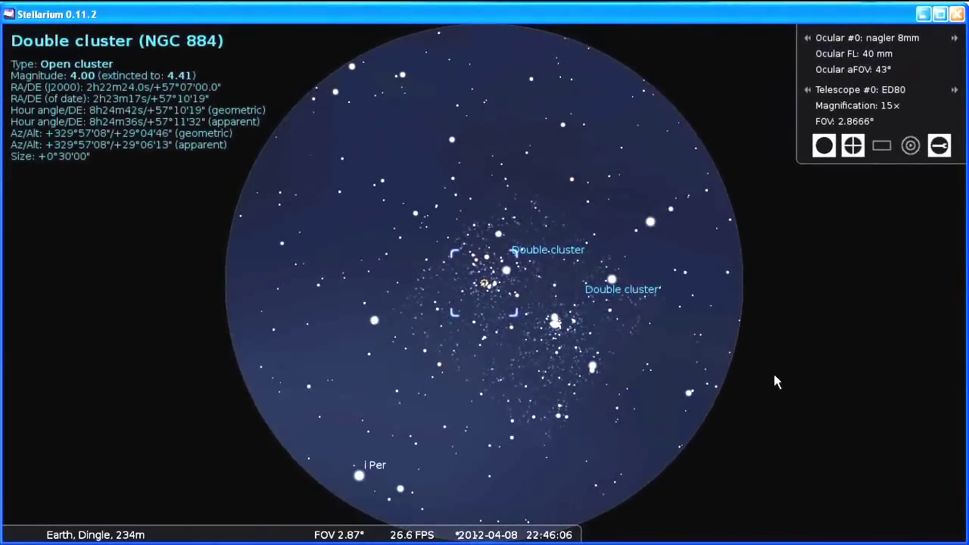
Switch the ocular view to the 200P telescope for 25× and a 1.72° field
key(alt+o)
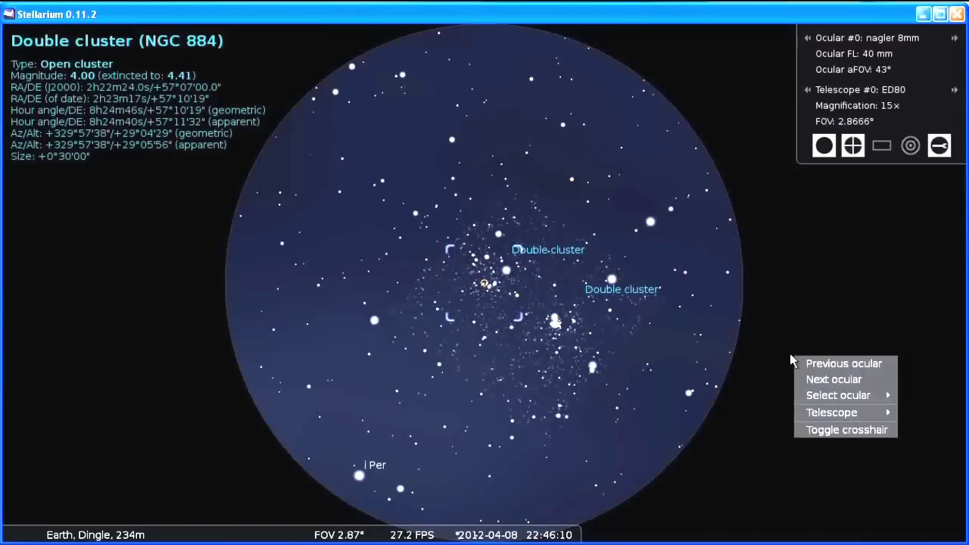
mouse_move(848, 414)
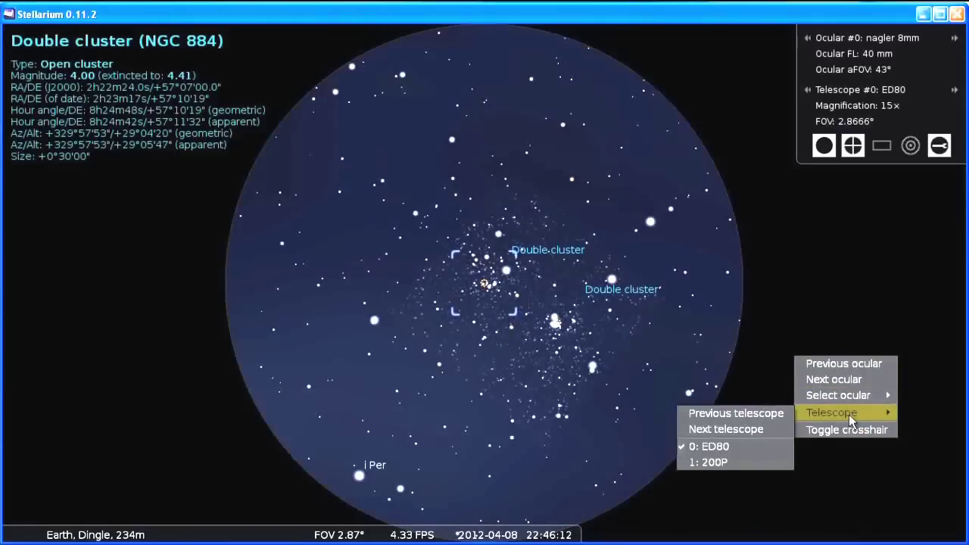
click(710, 461)
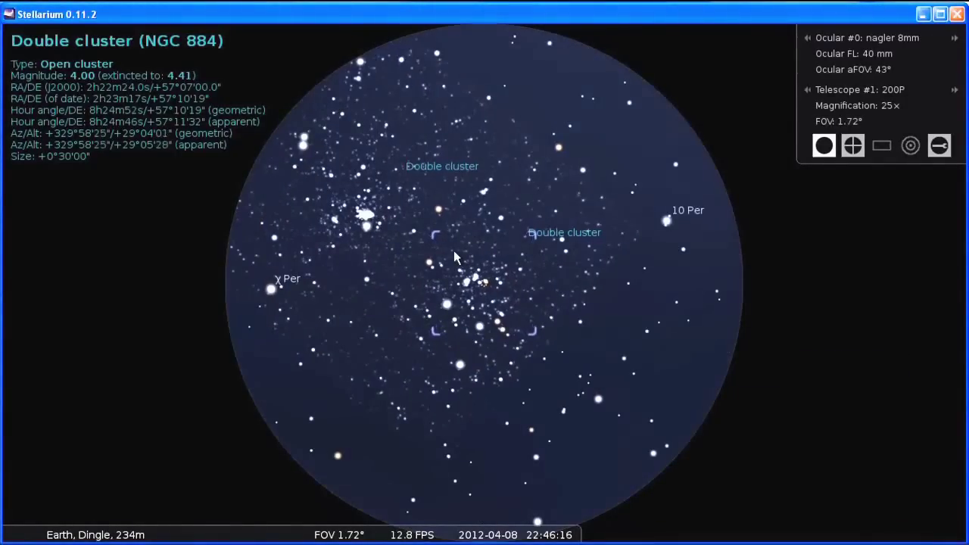
Select a magnitude 10 star and a magnitude 8.95 star, then reselect the Double Cluster
click(492, 301)
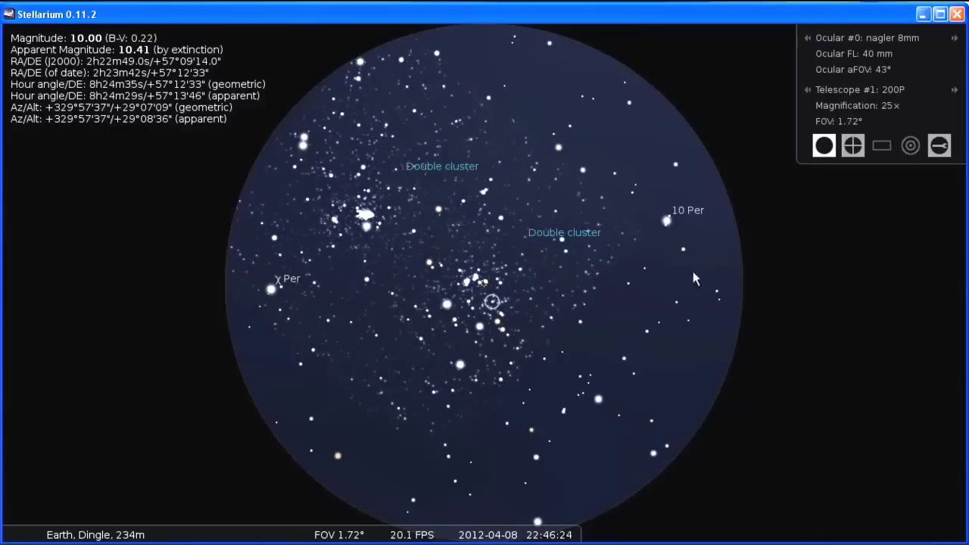
click(501, 313)
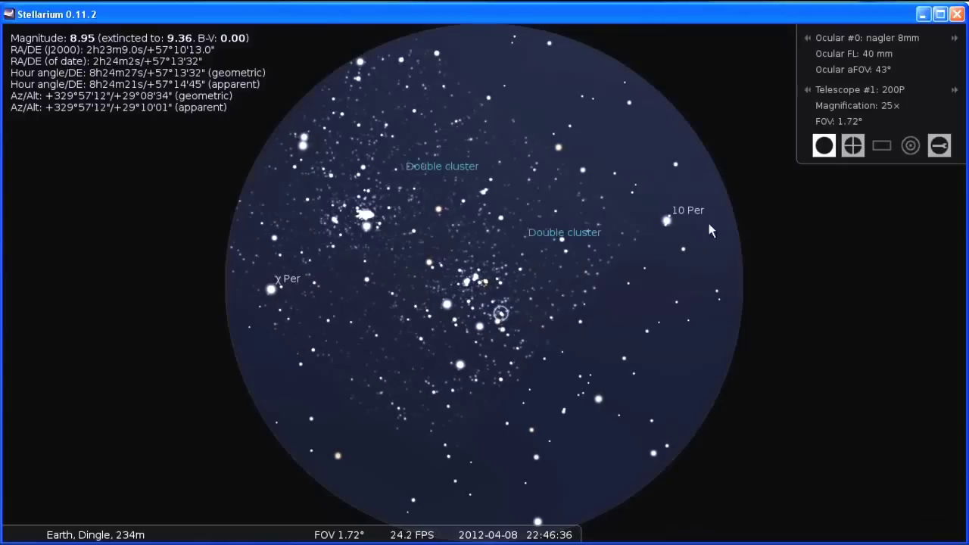
click(496, 288)
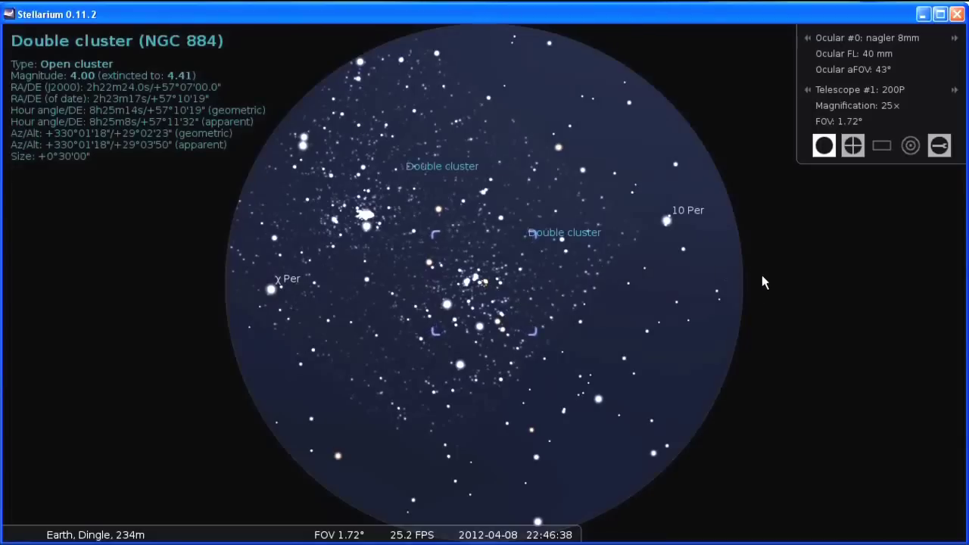
Swap the eyepiece view for the SPC900 CCD sensor frame and zoom out to about 4.6° FOV
click(823, 146)
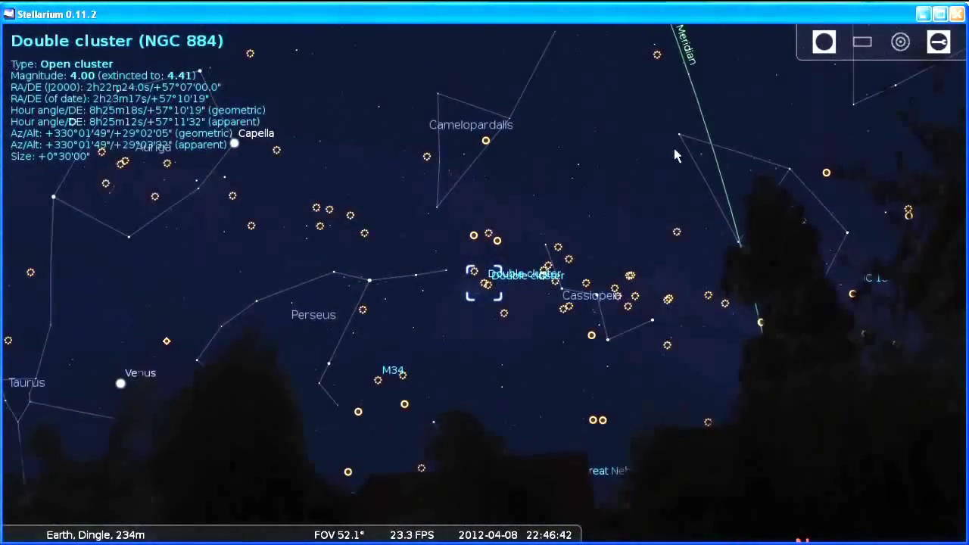
click(862, 46)
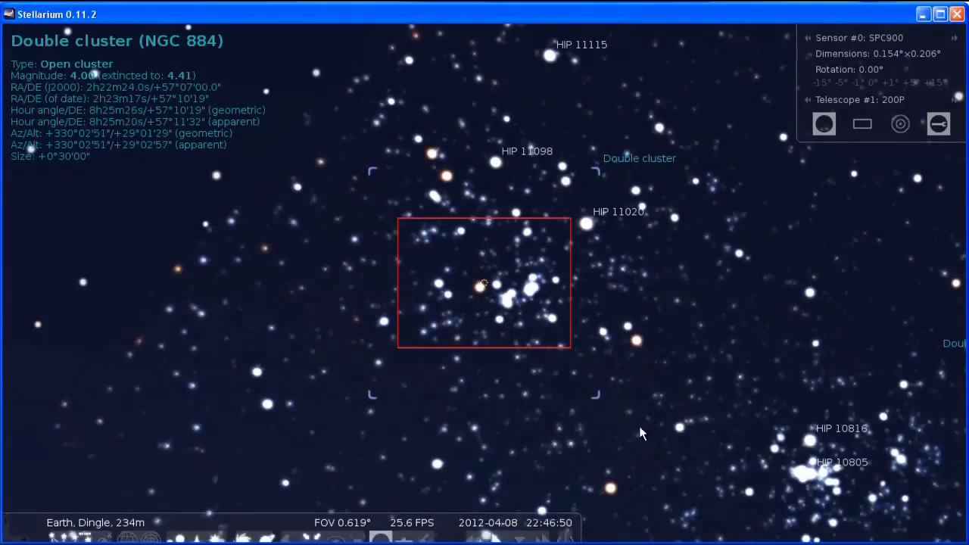
scroll(620, 372, down, 4)
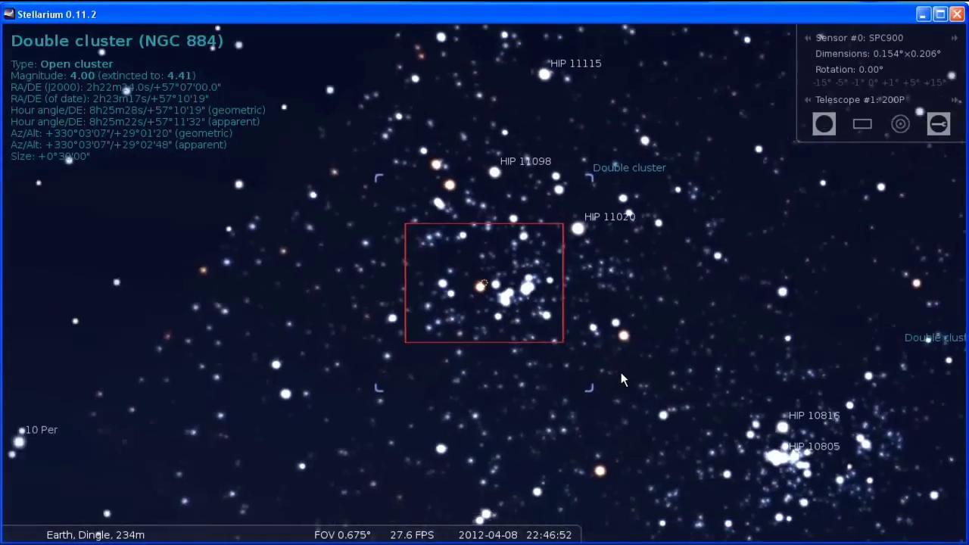
scroll(619, 373, down, 2)
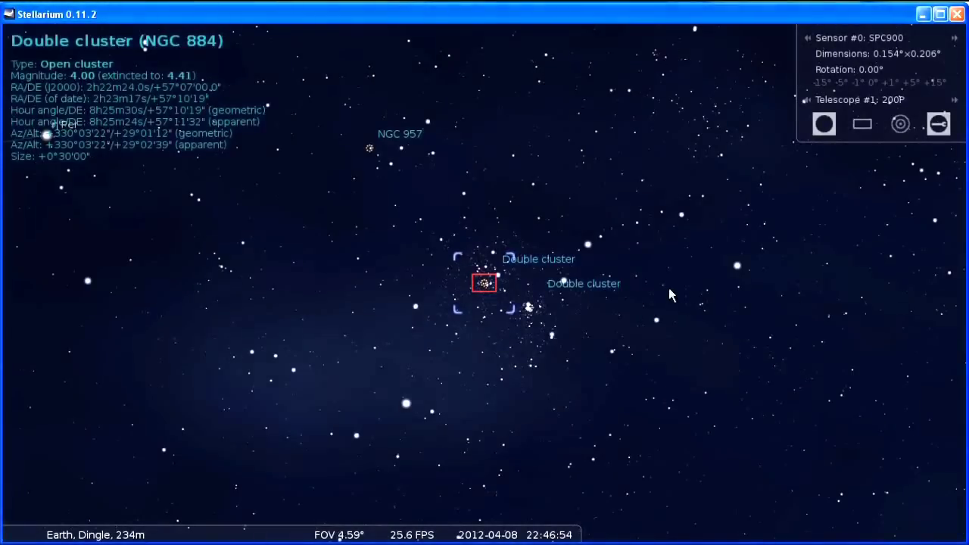
mouse_move(15, 378)
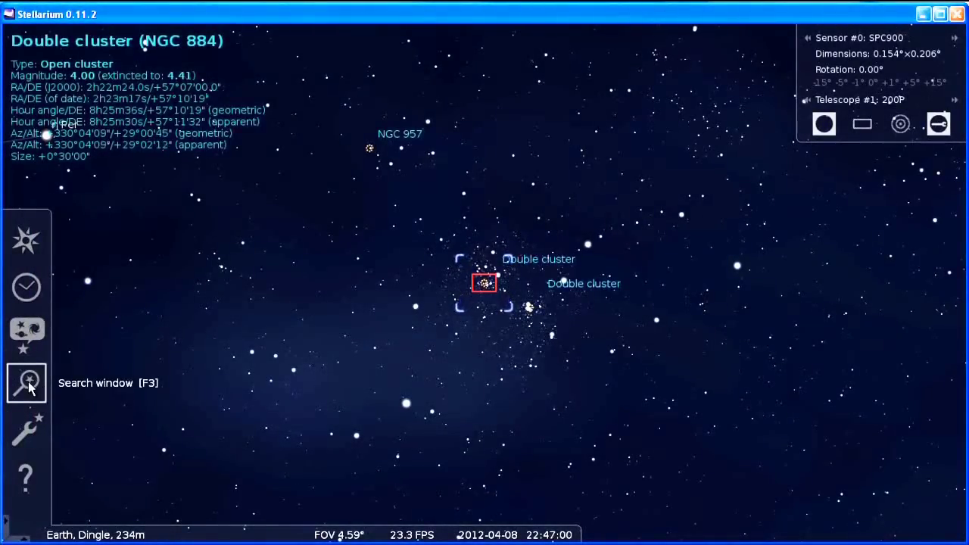
Search 'bode', go to Bode's nebulae (M 81), zoom to 0.712° and re-centre it in the SPC900 frame
click(30, 385)
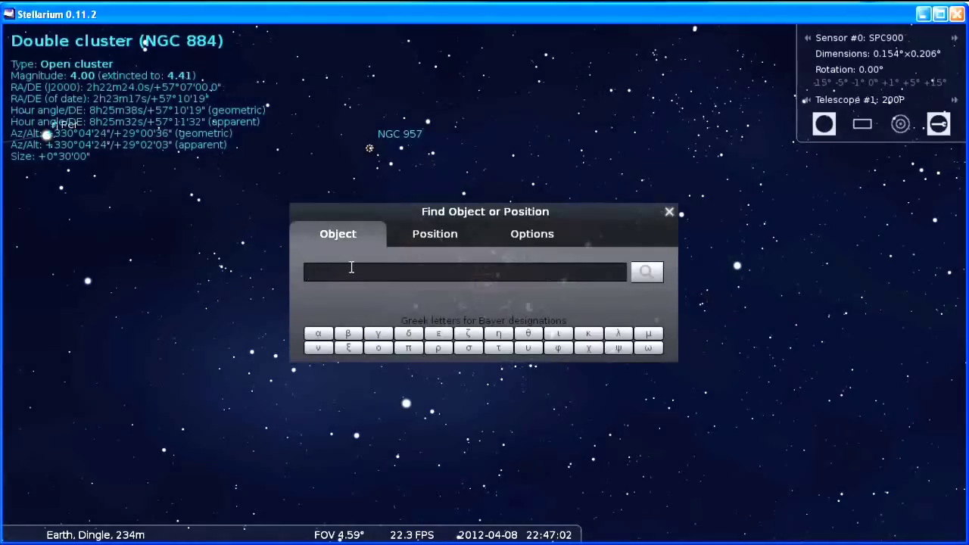
text(bode)
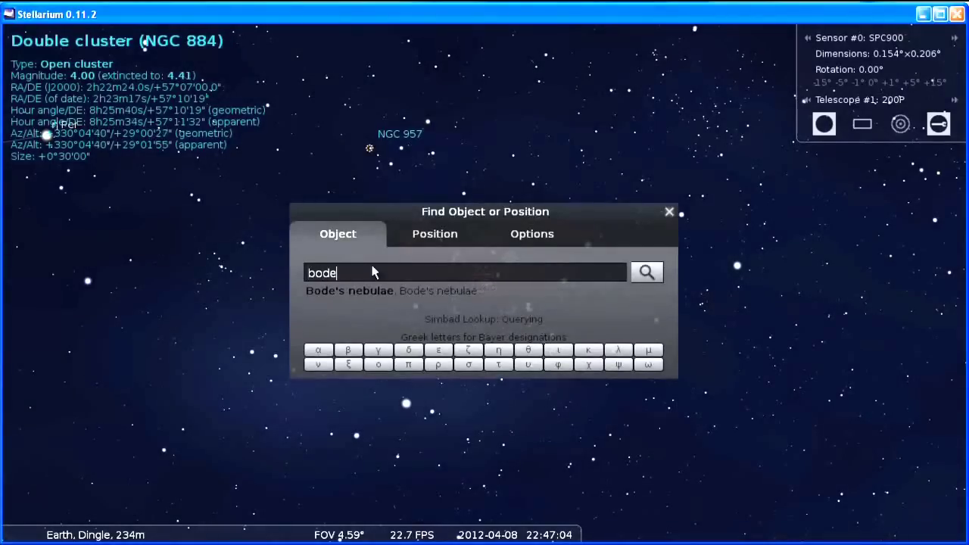
click(647, 274)
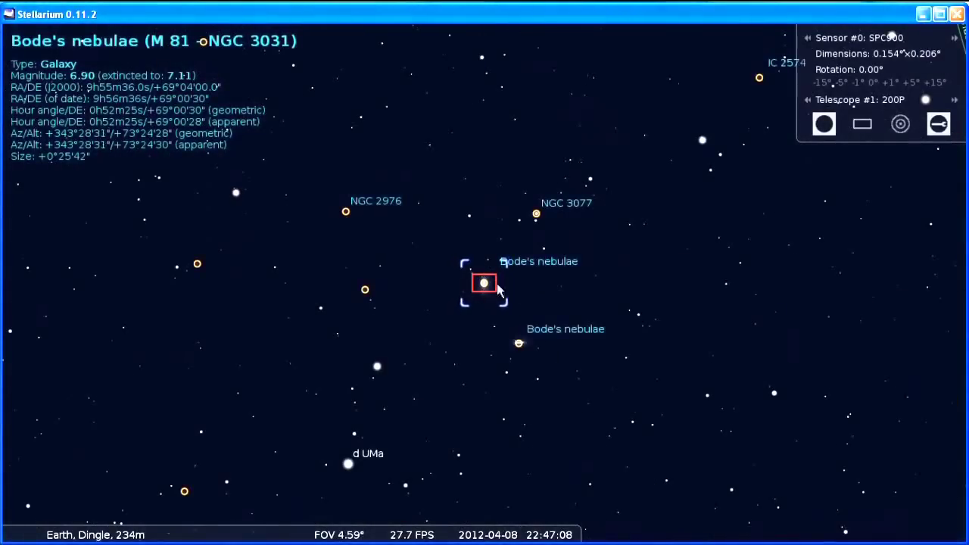
key(slash)
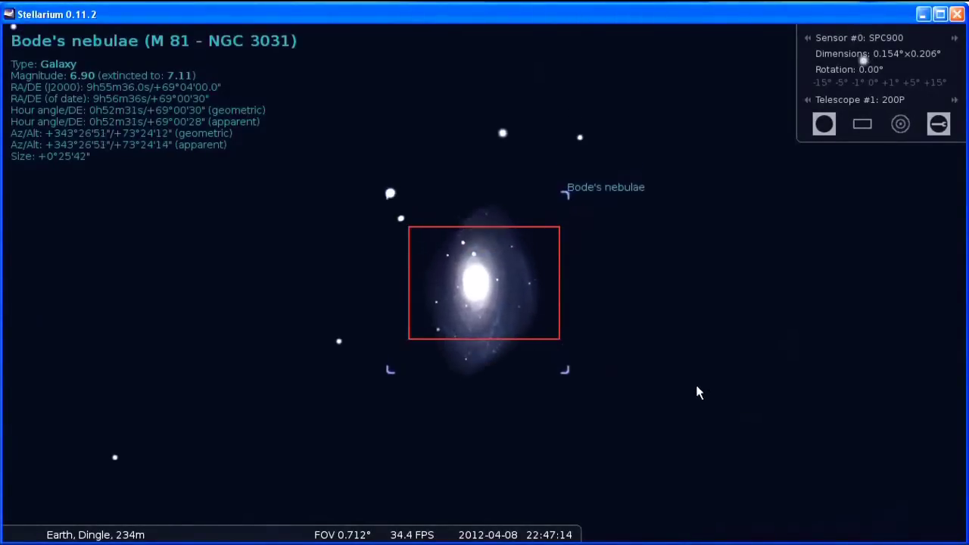
drag(719, 381, 587, 34)
key(space)
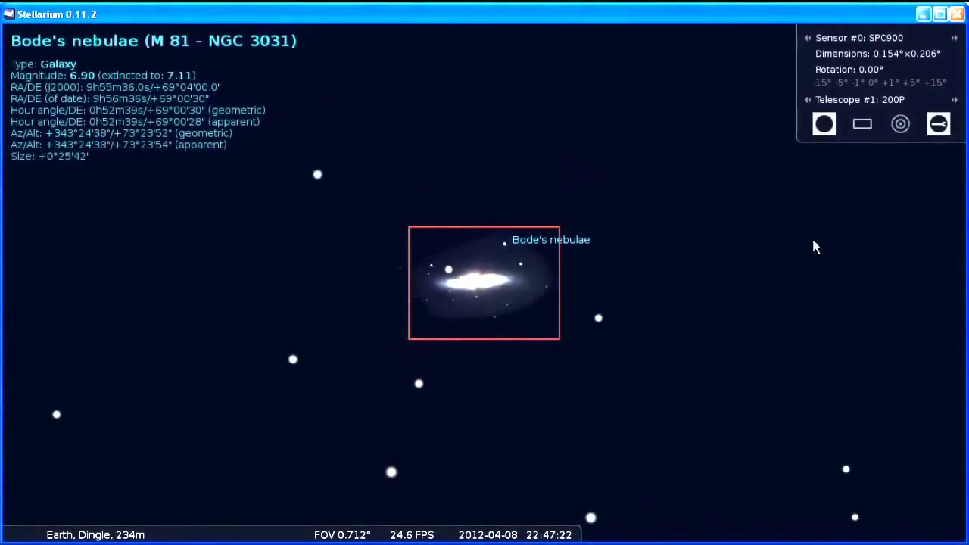
Pan to show both galaxies and switch the sensor to the QHY8L (0.893°×1.34°) camera
drag(726, 251, 831, 382)
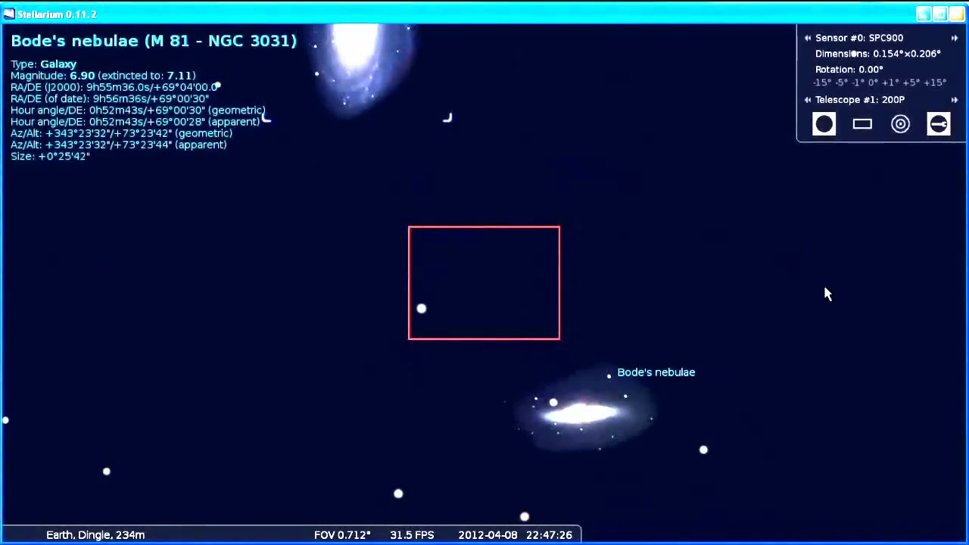
key(alt+o)
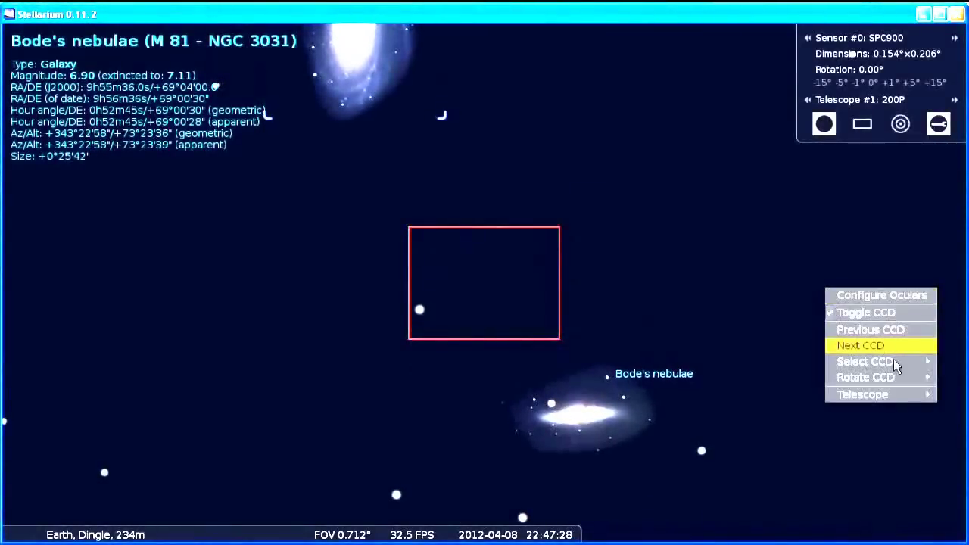
mouse_move(900, 363)
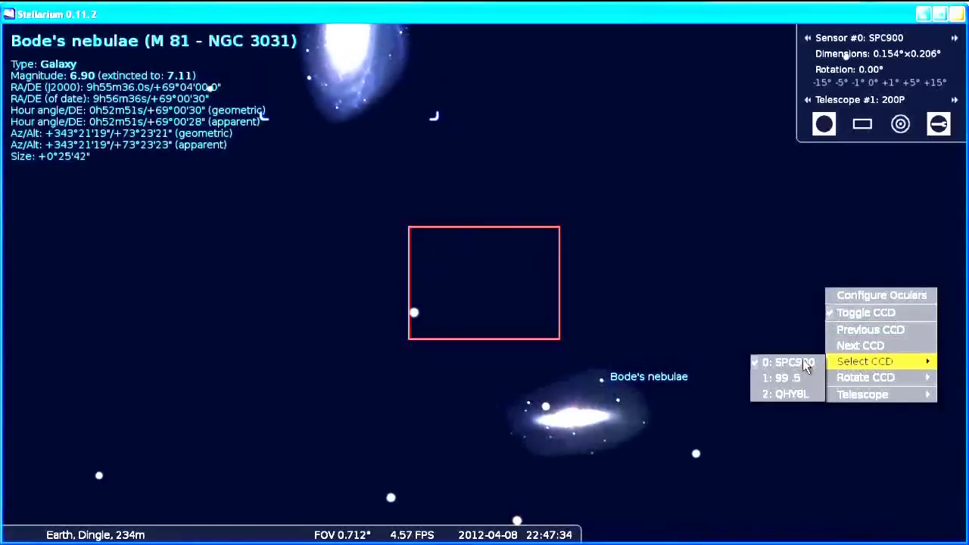
click(793, 393)
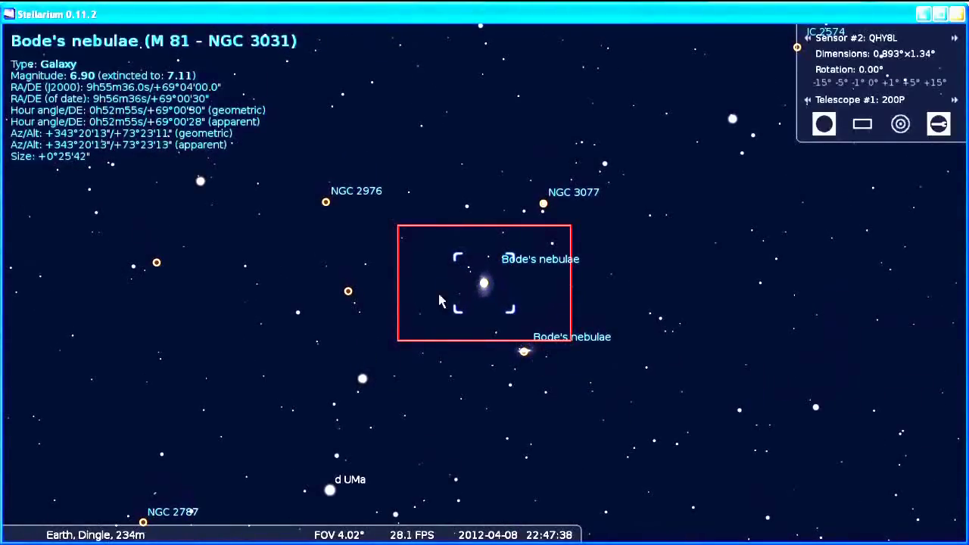
Zoom in, rotate the QHY8L frame by -45°, and fit M 81 and its neighbour inside it
scroll(646, 349, up, 5)
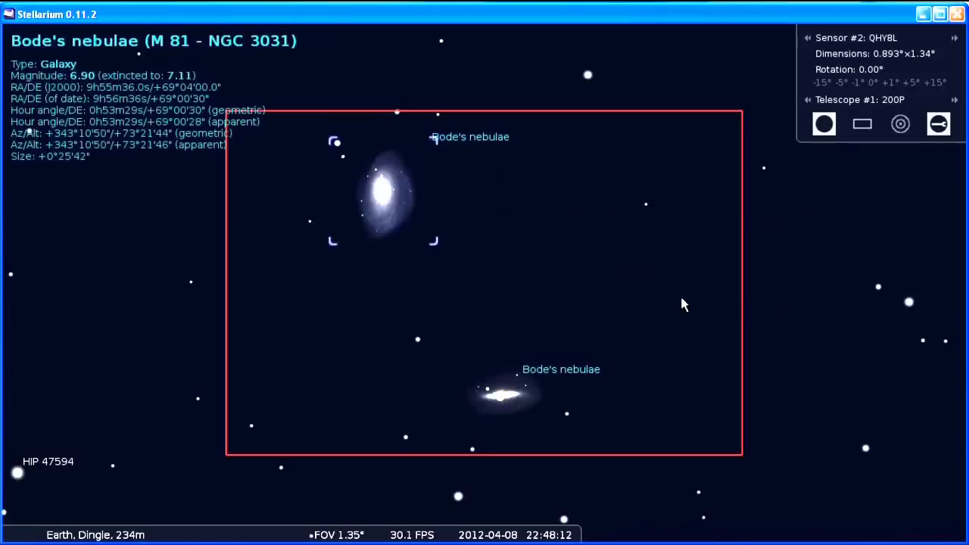
key(alt+o)
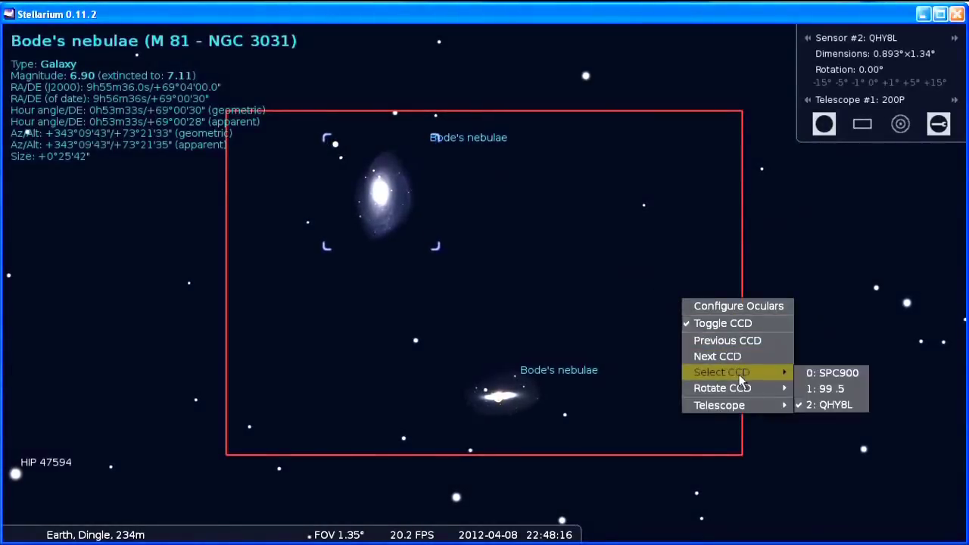
mouse_move(735, 385)
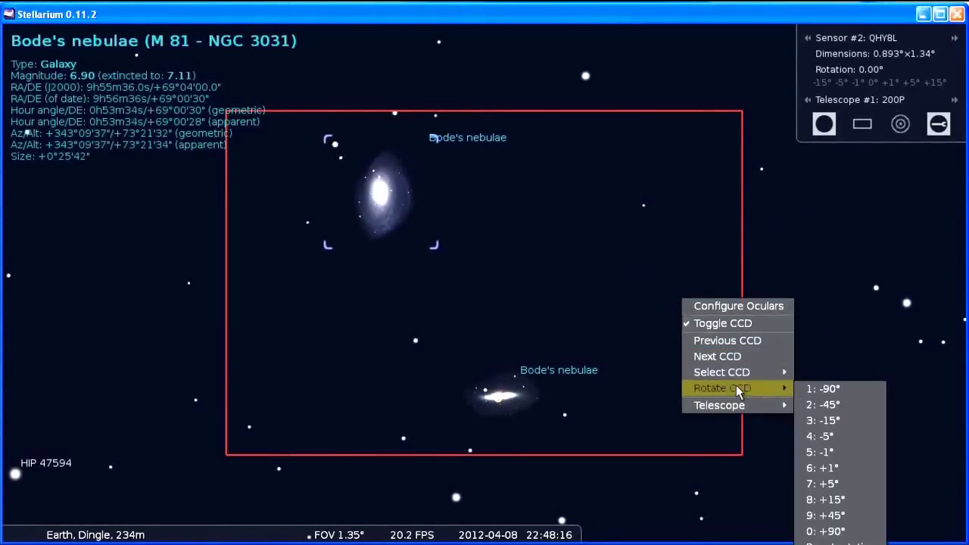
click(835, 403)
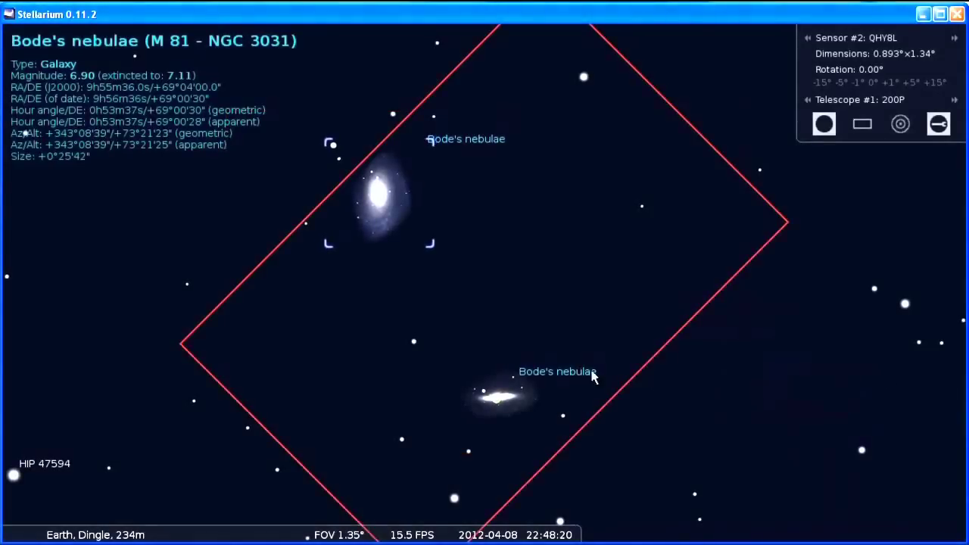
drag(719, 411, 778, 402)
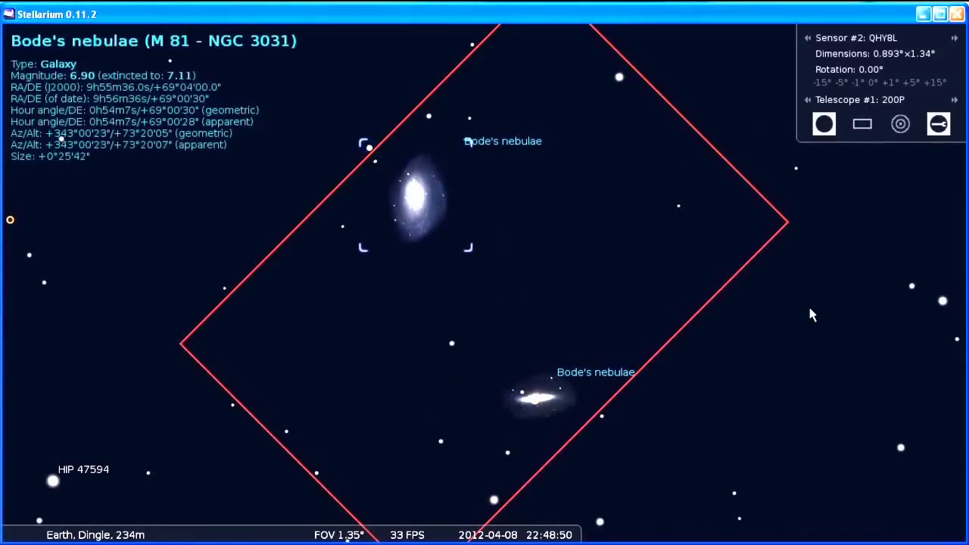
Switch the telescope to the ED80 and nudge the galaxies into better position in the frame
right_click(748, 288)
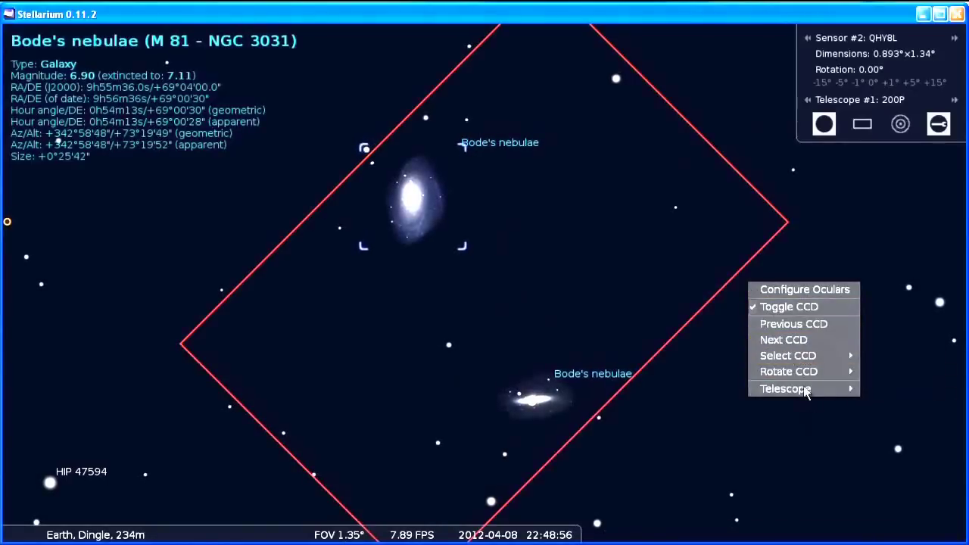
mouse_move(802, 388)
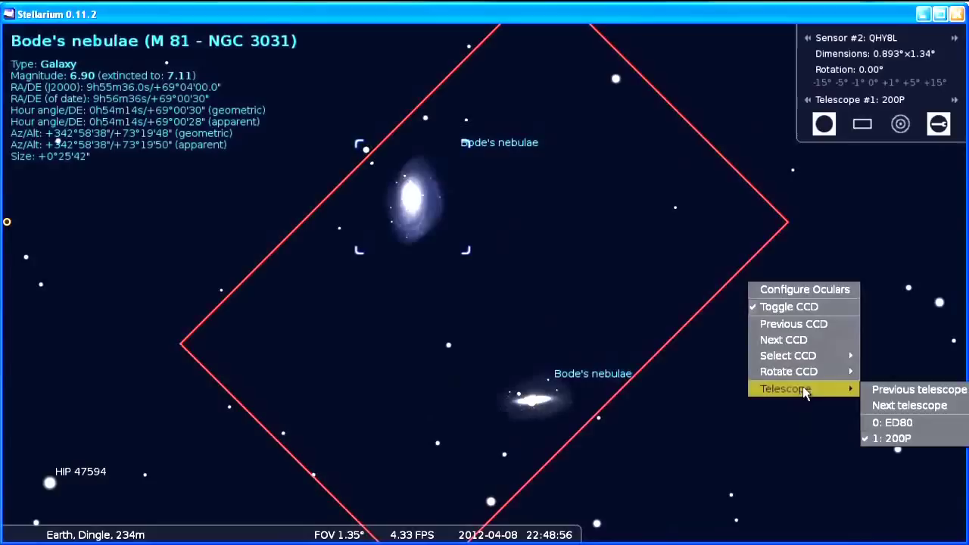
click(897, 424)
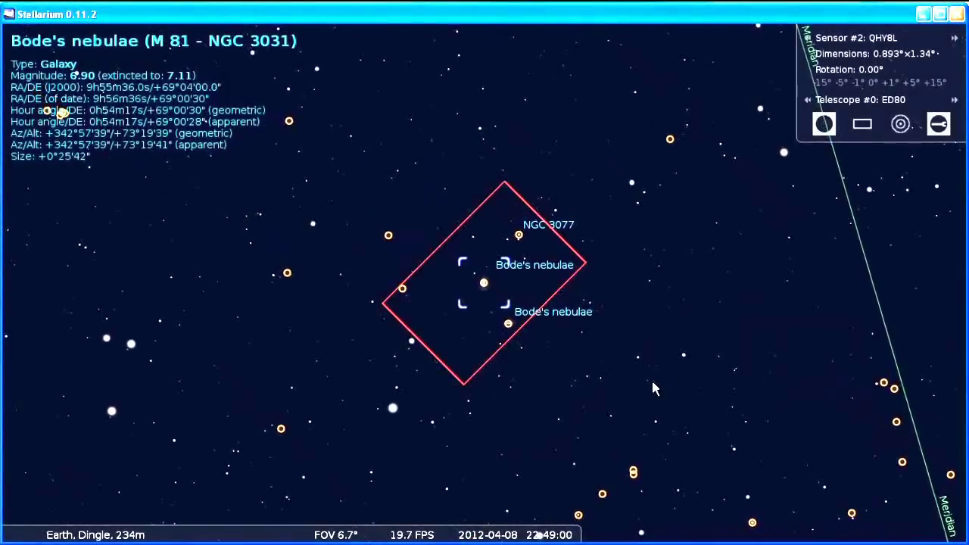
scroll(643, 371, up, 5)
scroll(770, 413, down, 2)
drag(489, 409, 443, 346)
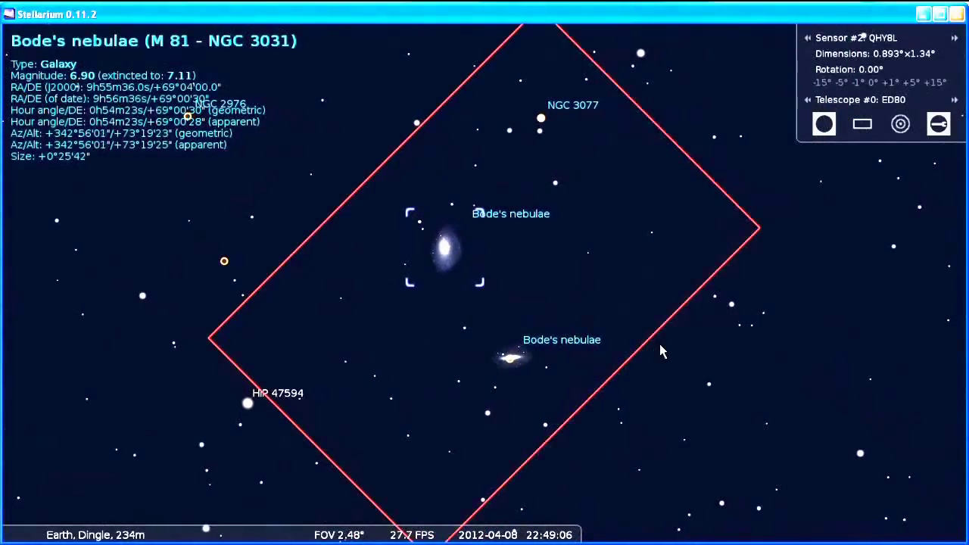
Reset the QHY8L sensor frame rotation to upright
key(alt+o)
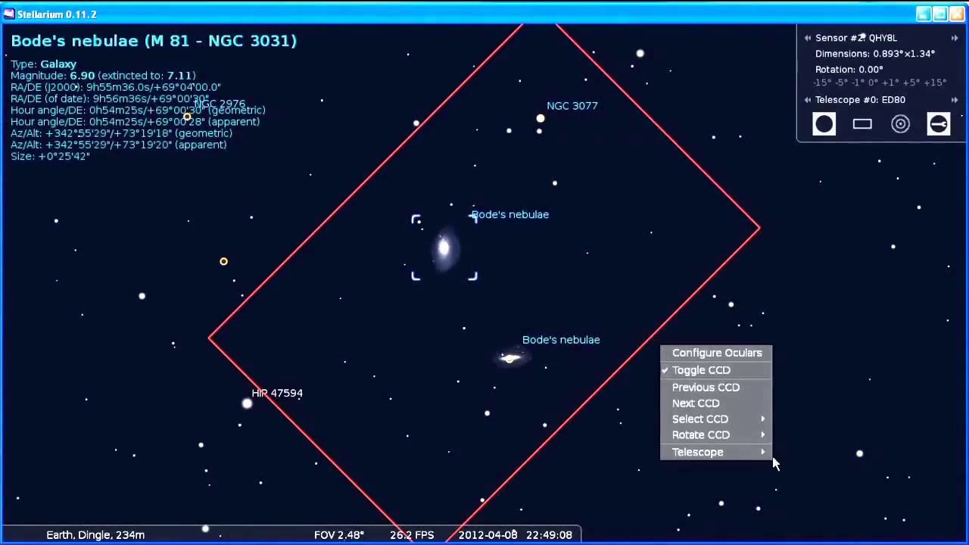
mouse_move(733, 436)
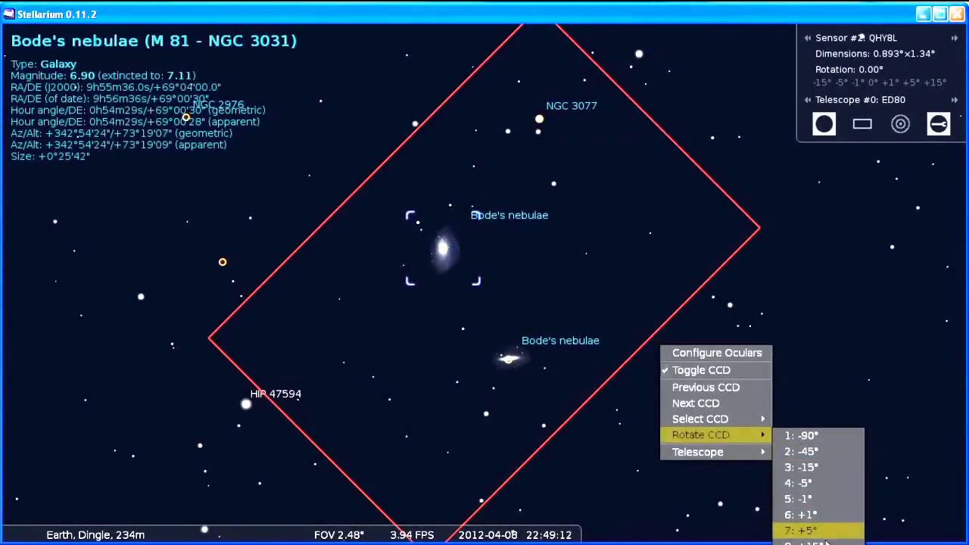
click(806, 530)
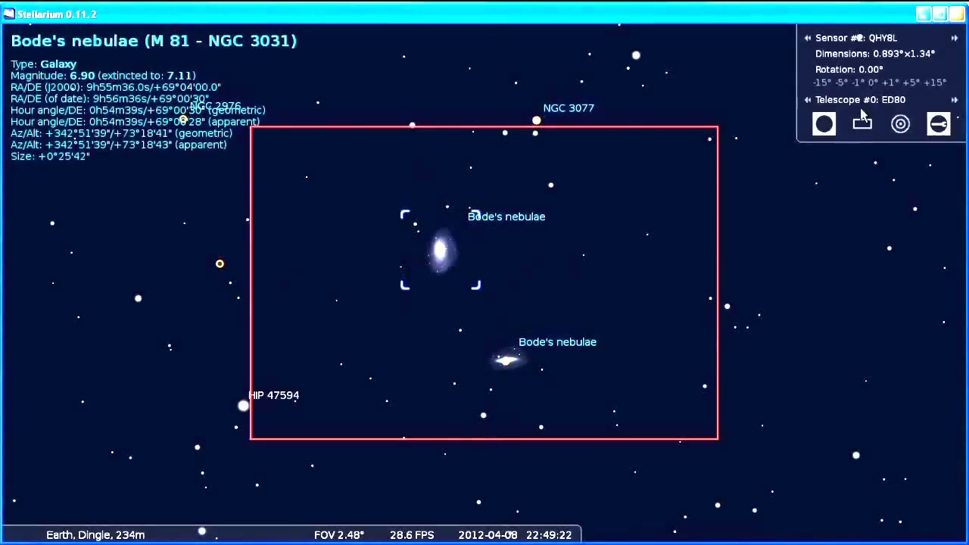
Turn off the CCD frame view, zoom out and re-centre on M81
key(ctrl+o)
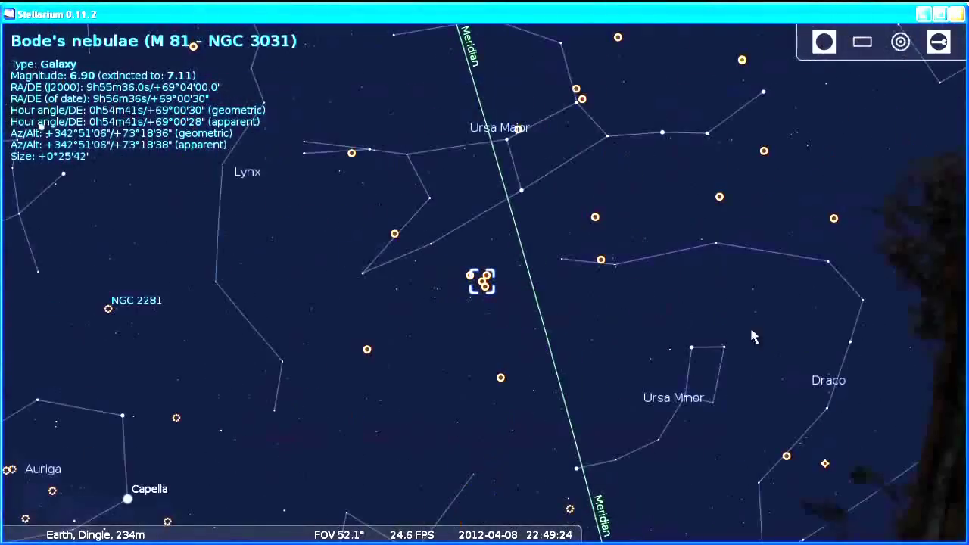
scroll(356, 341, down, 3)
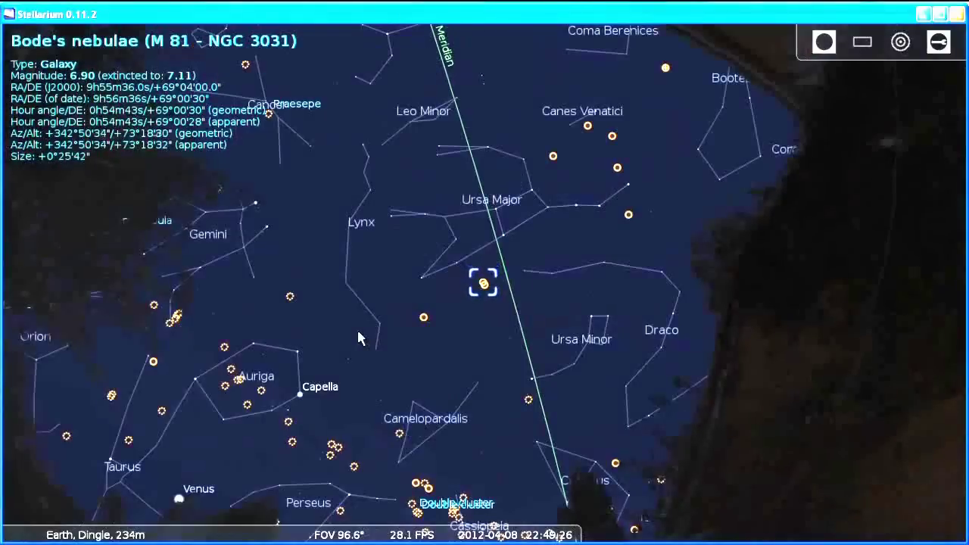
scroll(363, 338, down, 1)
mouse_move(160, 411)
mouse_down()
mouse_move(371, 378)
mouse_move(381, 361)
mouse_move(79, 333)
mouse_up()
key(space)
scroll(619, 333, up, 5)
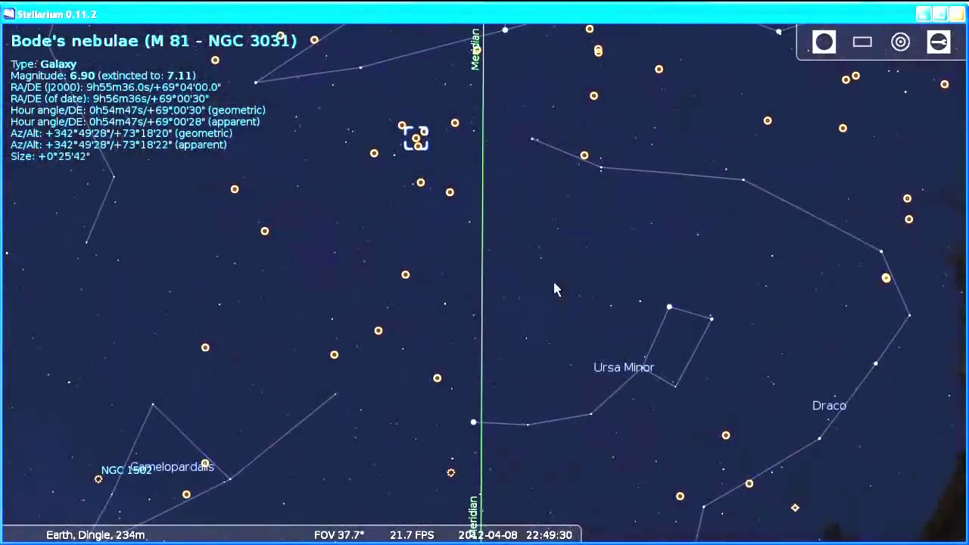
Pan past Ursa Minor, Draco and Camelopardalis until Cassiopeia and the Double Cluster appear
drag(674, 361, 540, 292)
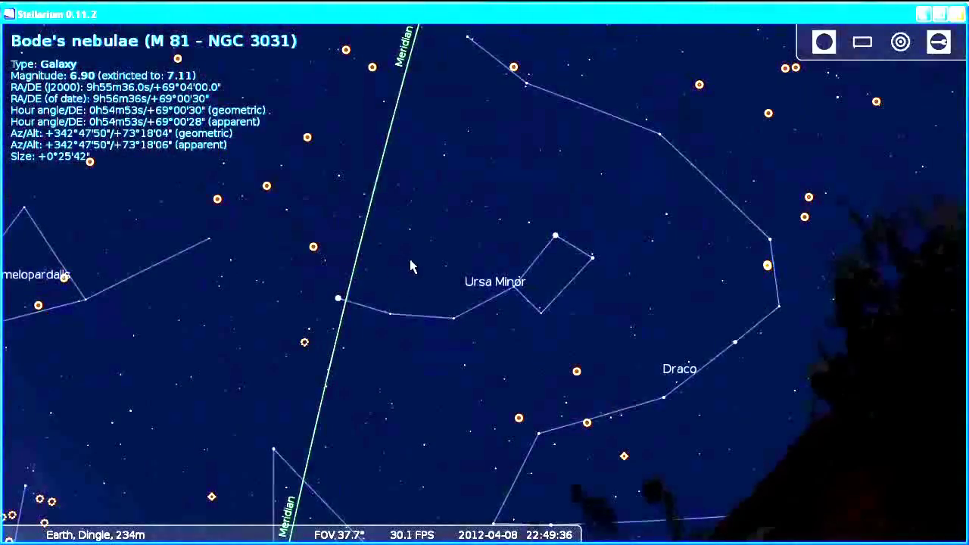
drag(257, 309, 637, 235)
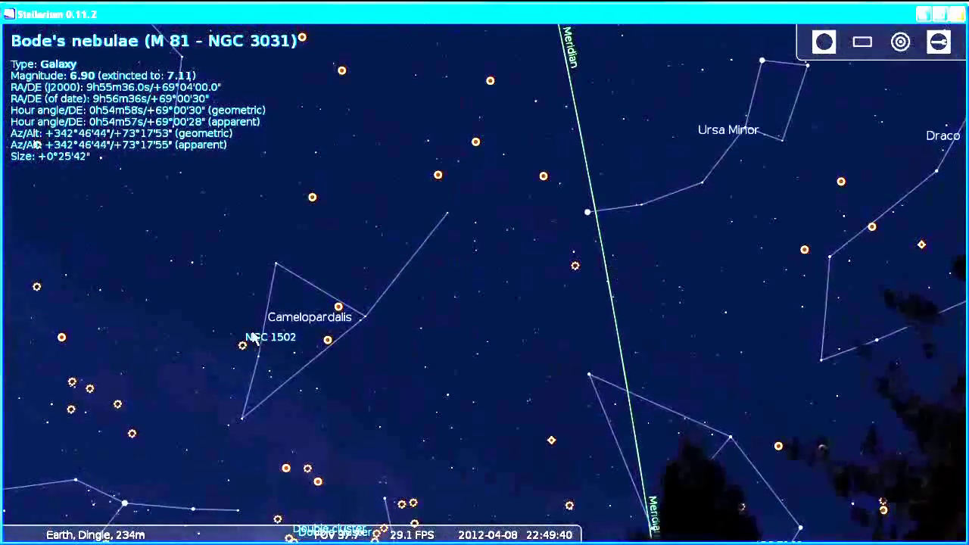
key(Left)
key(Down)
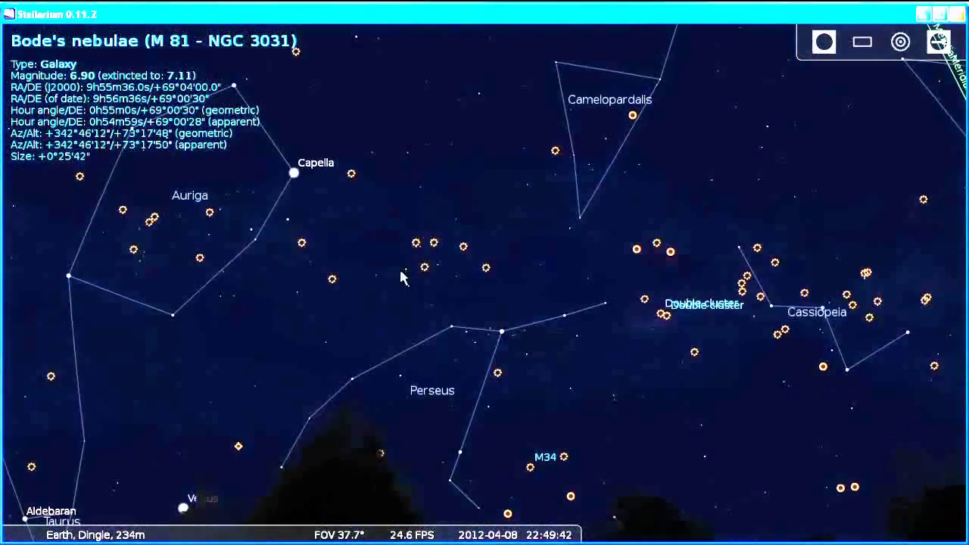
drag(658, 288, 277, 255)
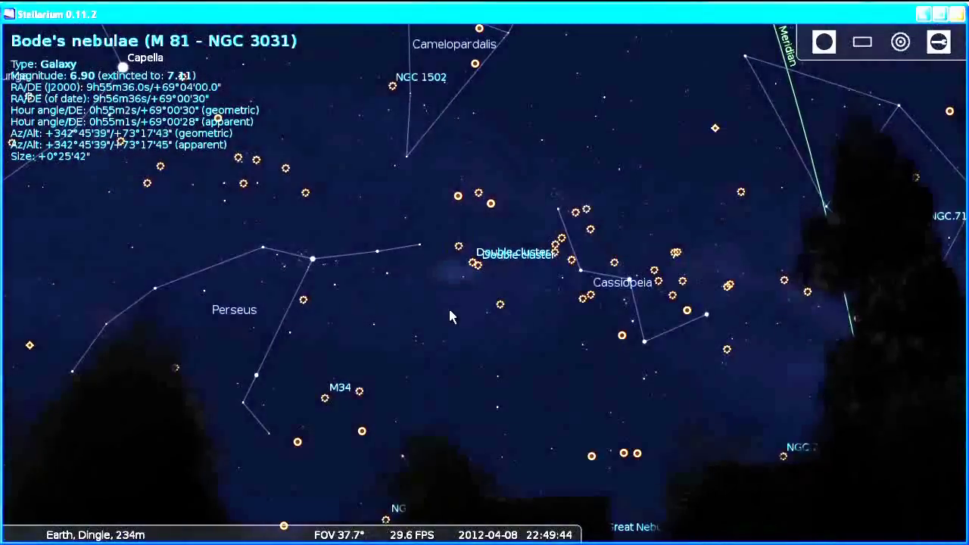
scroll(450, 318, up, 3)
Centre the 18.2° view on Perseus, framing Mirphak and the Double Cluster
key(Left)
key(Up)
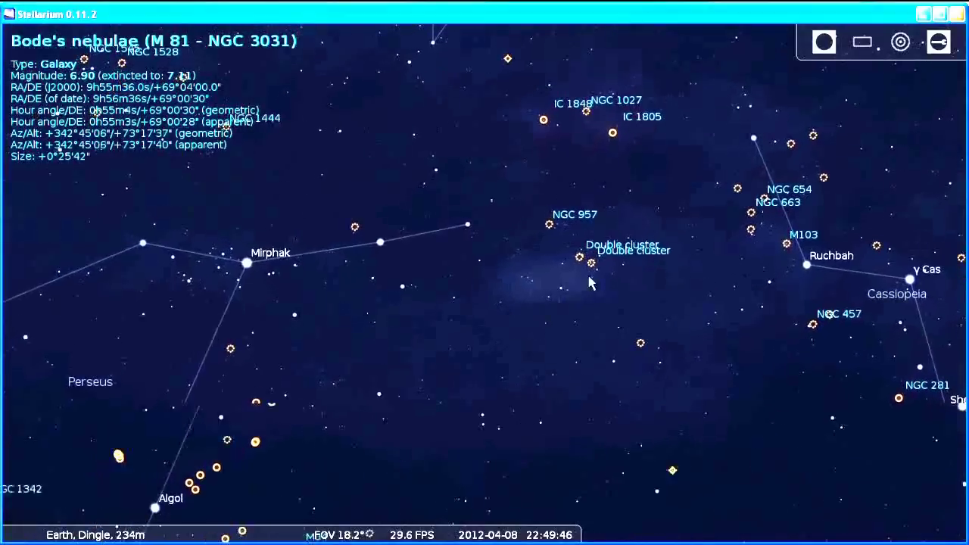
key(Down)
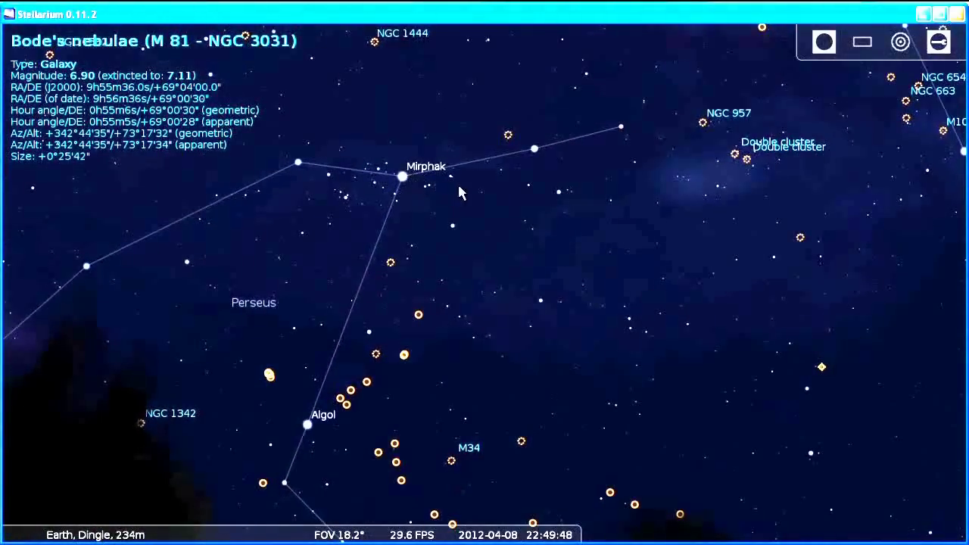
key(Up)
key(Right)
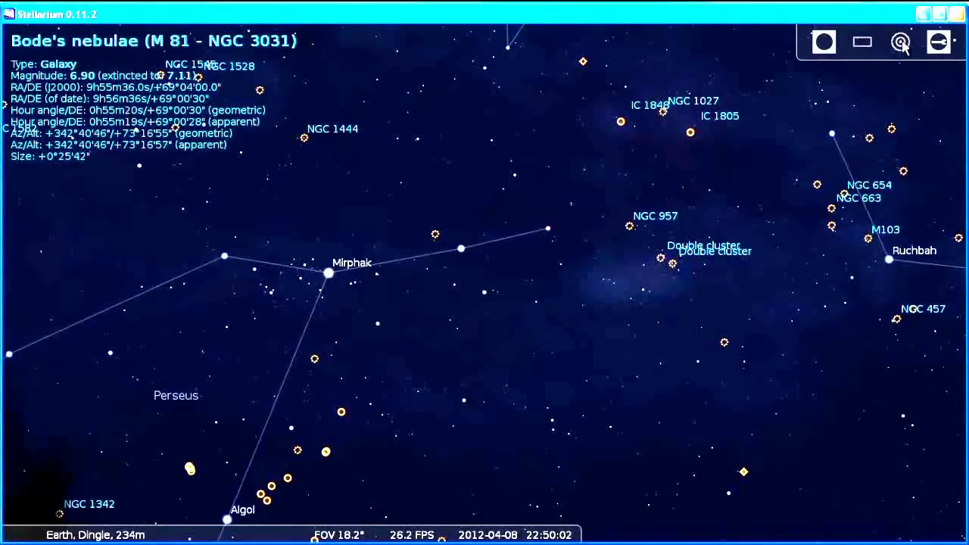
Show the Telrad circles, centre Mirphak, then shift them to the next star toward the Double Cluster
click(901, 44)
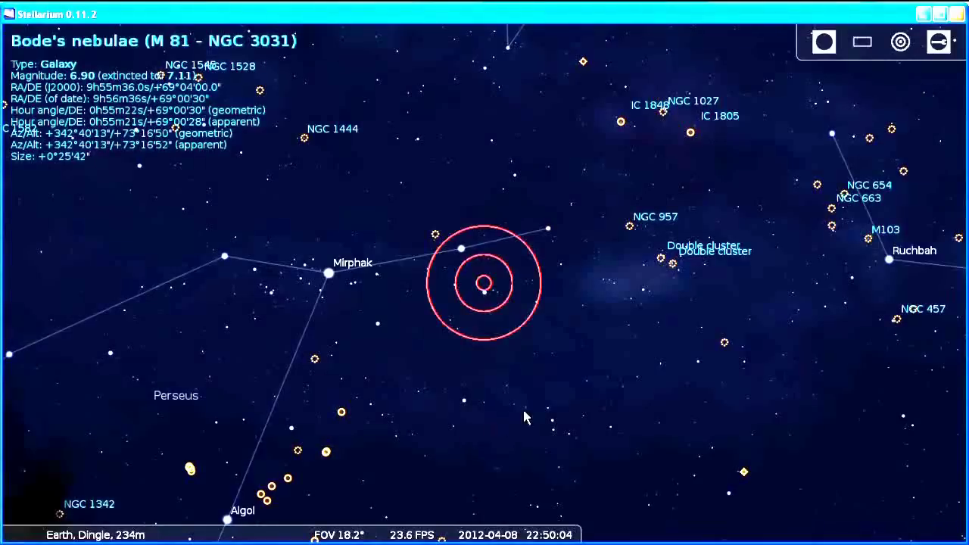
drag(527, 417, 652, 408)
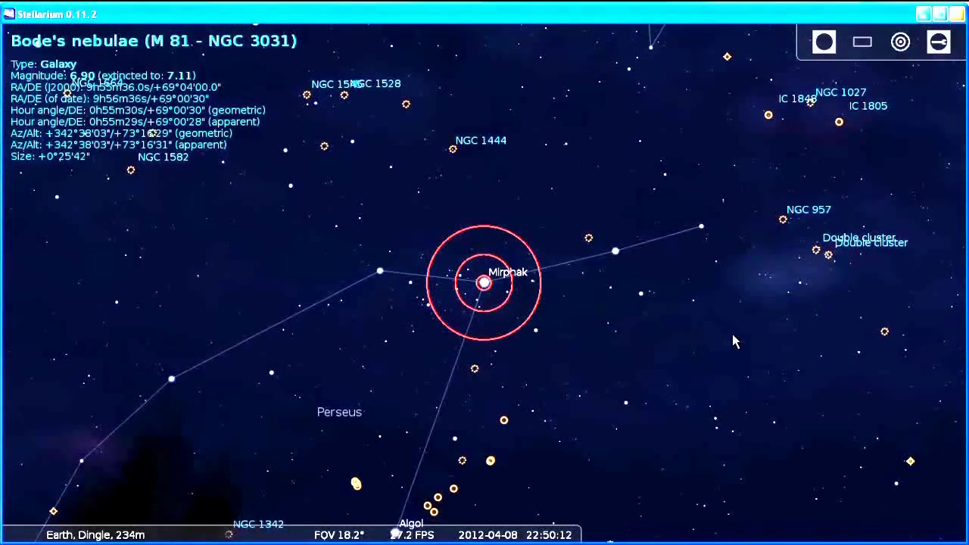
drag(729, 335, 510, 396)
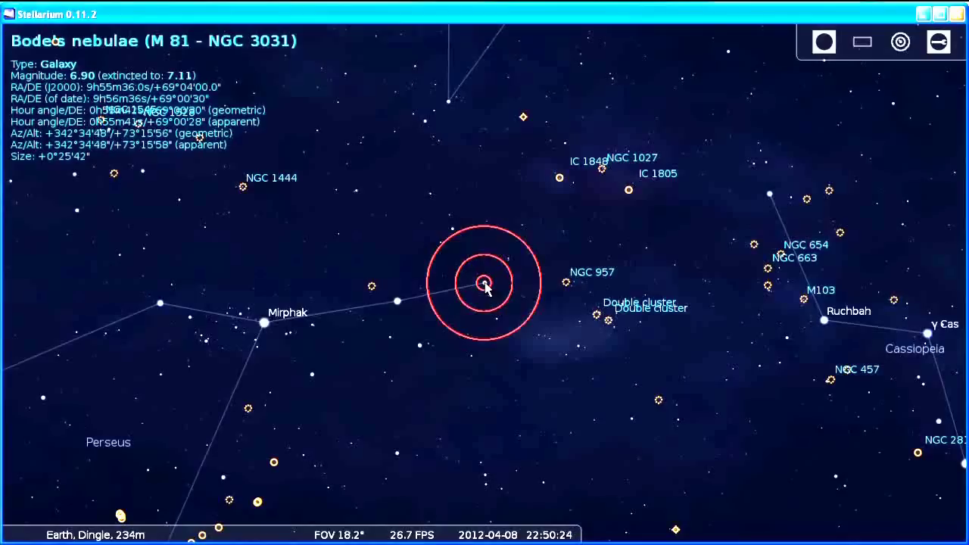
Select η Per at the Telrad centre and view it through the nagler 8mm eyepiece at 15×
click(485, 283)
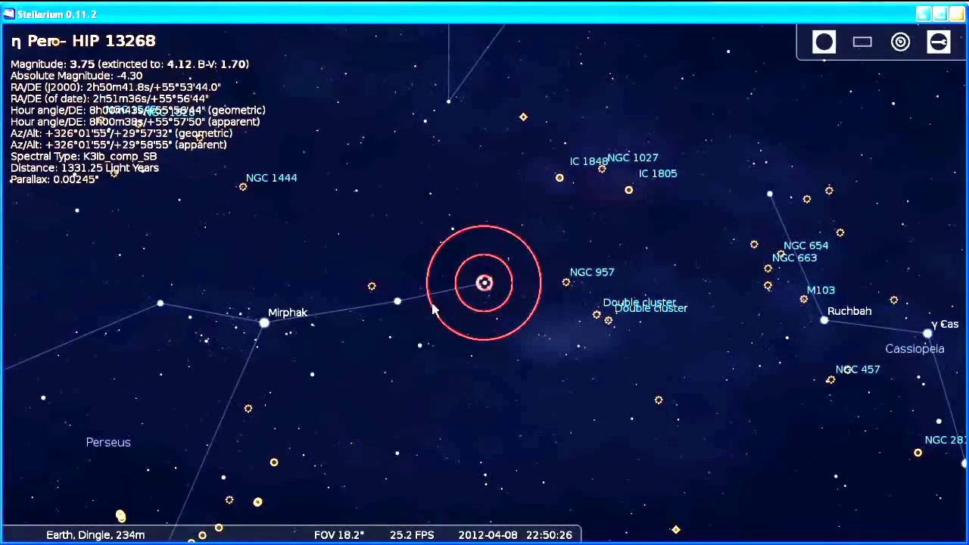
click(823, 41)
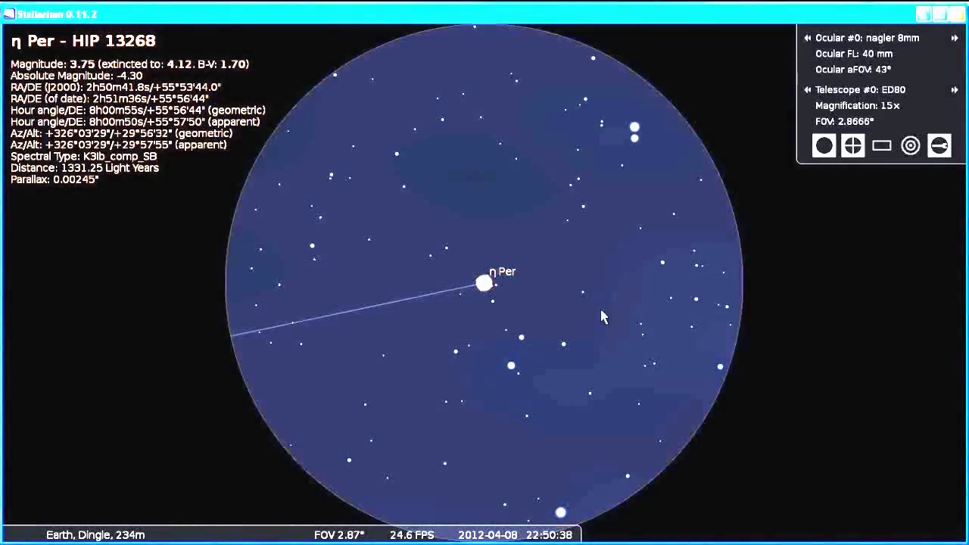
Leave the eyepiece view and bring back the Telrad circles at about a 12.1° field
click(824, 146)
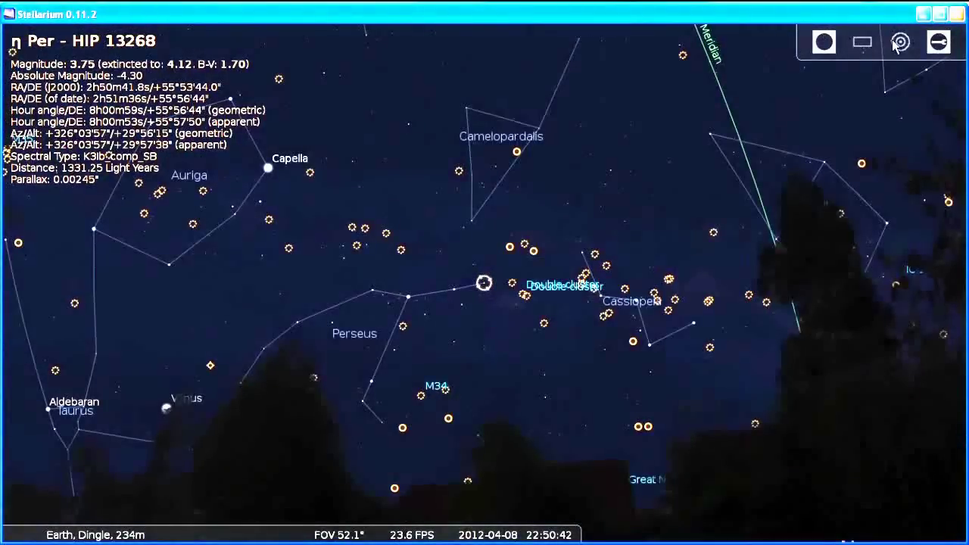
click(897, 43)
scroll(697, 268, up, 2)
scroll(699, 274, up, 3)
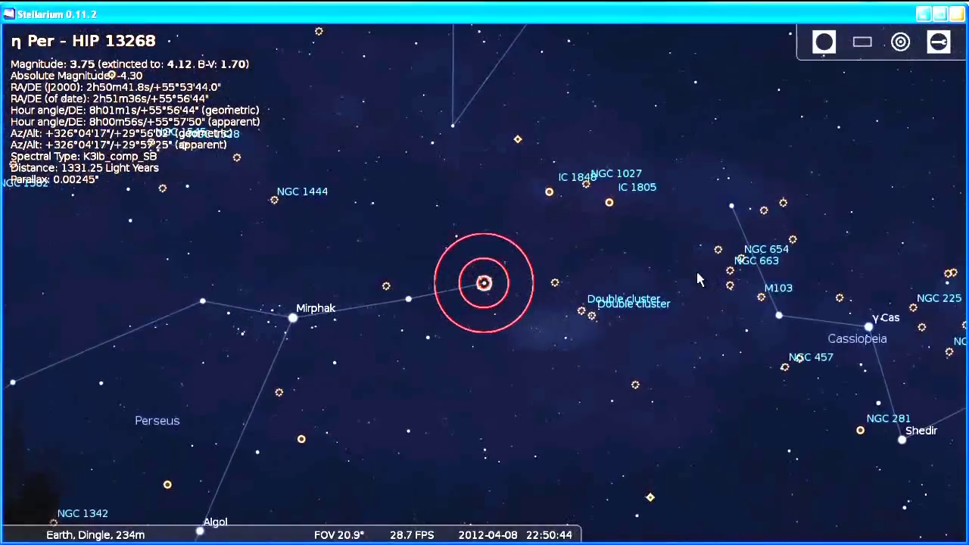
Sweep the Telrad circles over the Double Cluster, onto NGC 957, then into open sky
drag(651, 344, 487, 306)
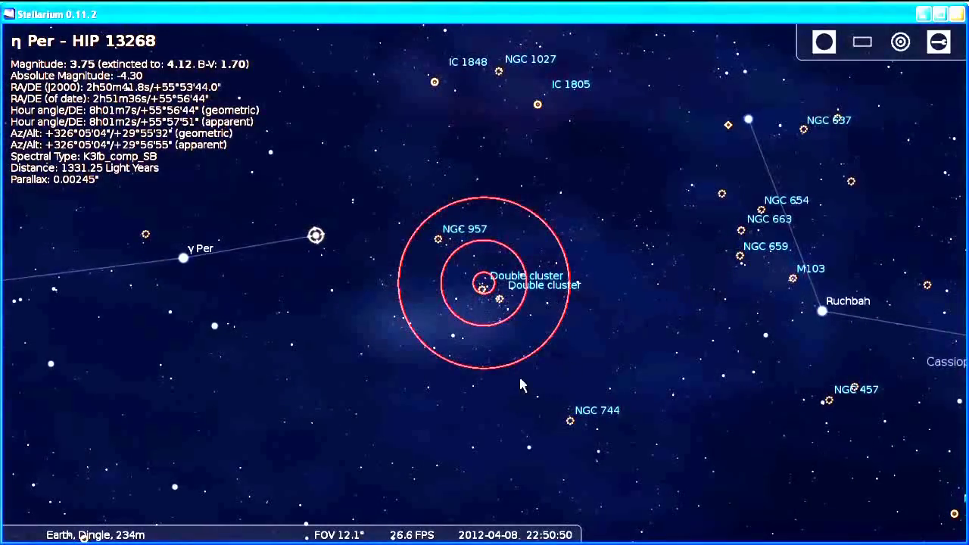
drag(507, 387, 577, 428)
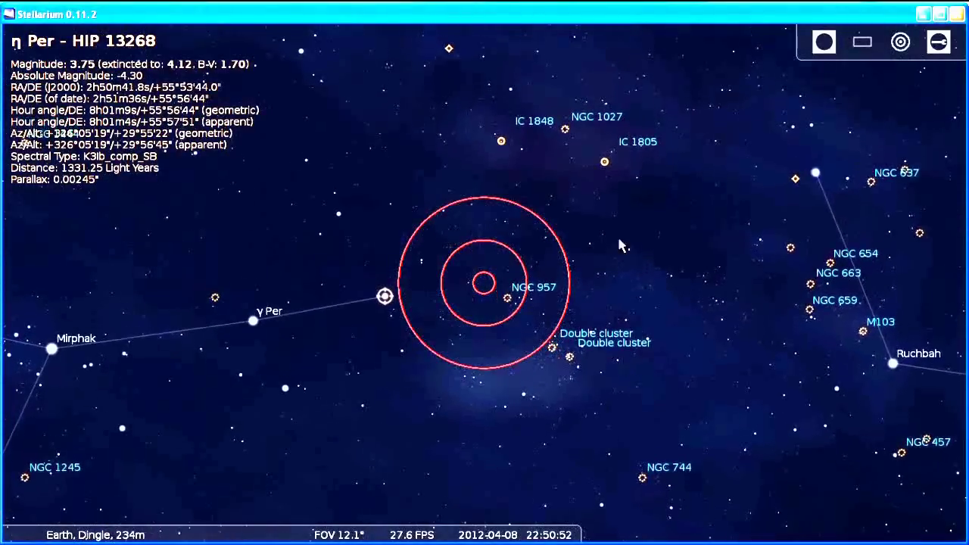
drag(357, 193, 565, 346)
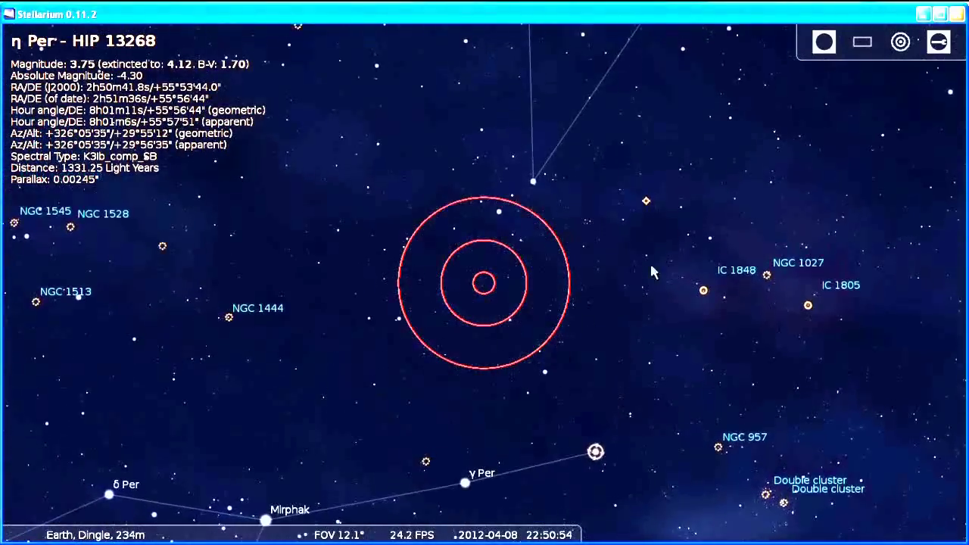